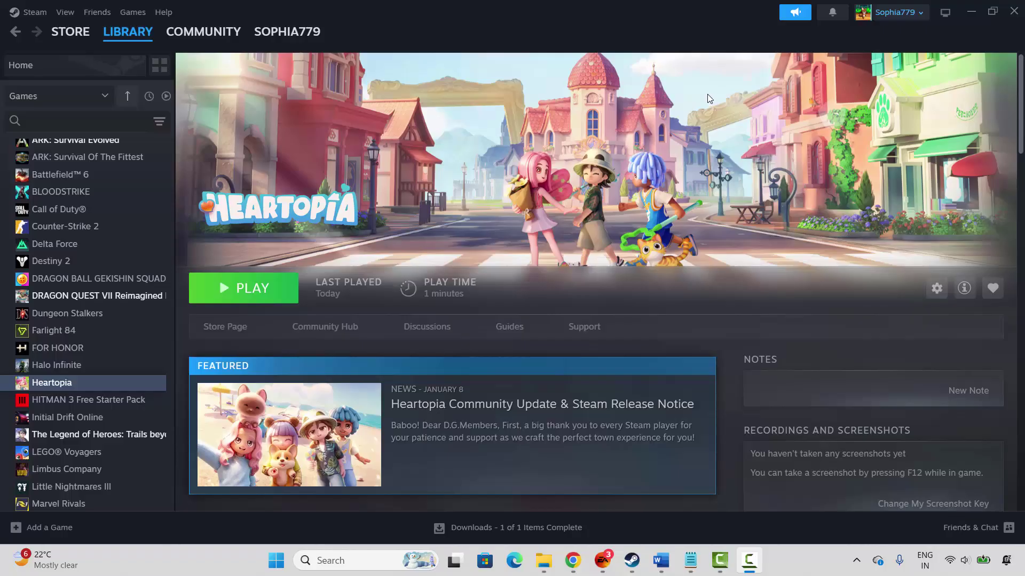
# Display the Windows power options to locate Restart, and close them without restarting.
pyautogui.click(278, 567)
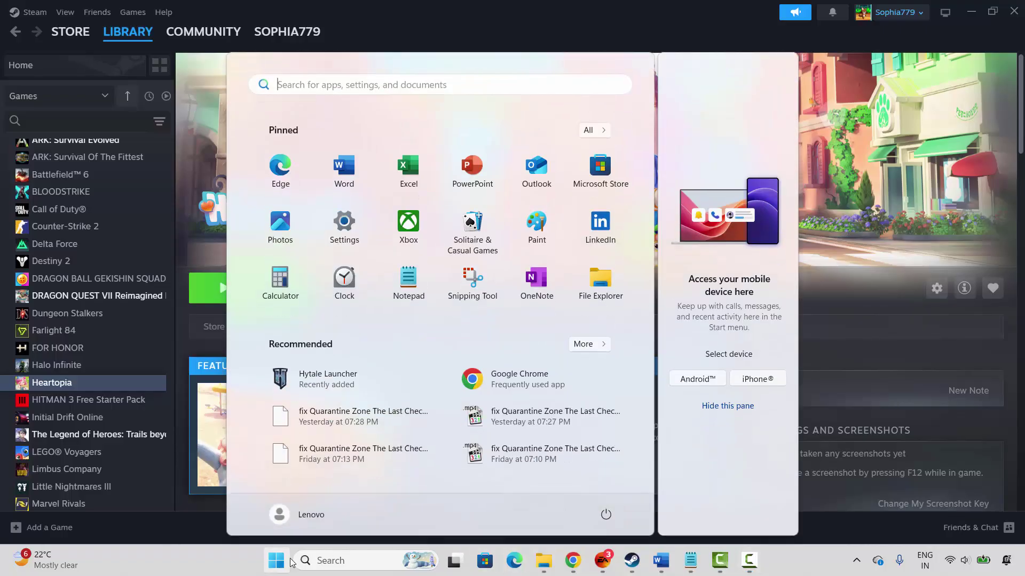
pyautogui.click(607, 516)
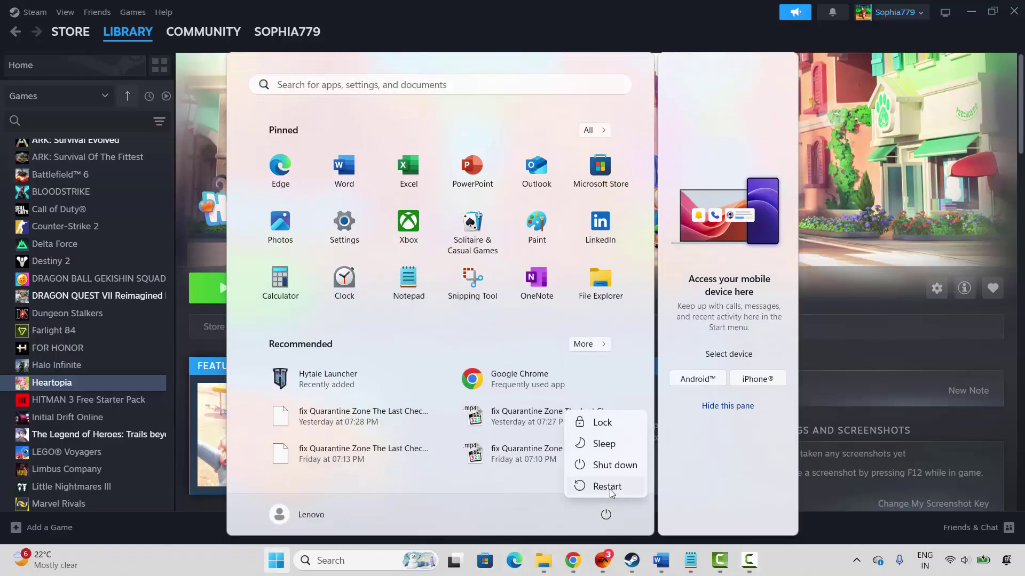
pyautogui.click(896, 354)
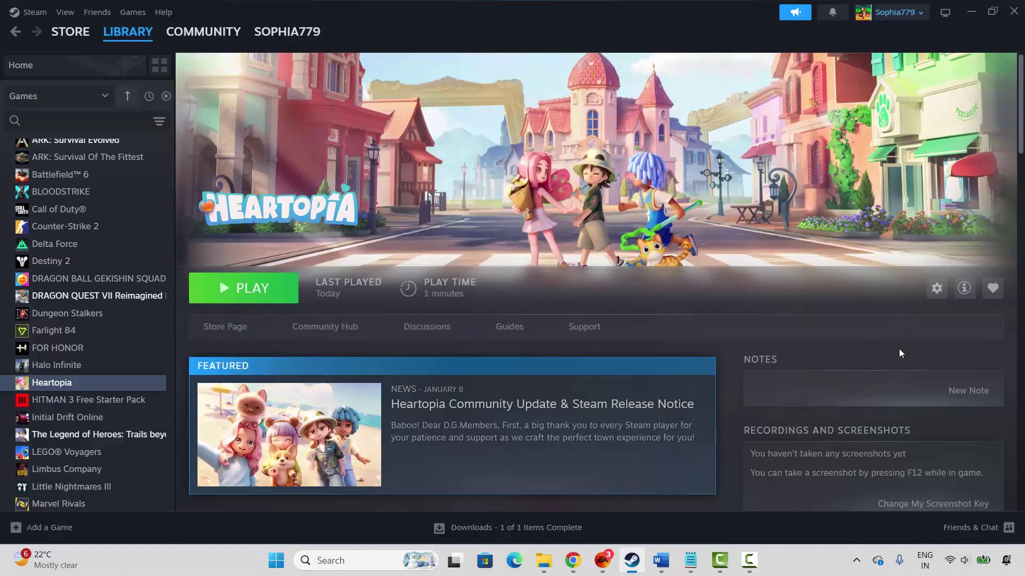
# Switch to the Word troubleshooting document and review the Method 2: Update Graphics Card section.
pyautogui.click(661, 561)
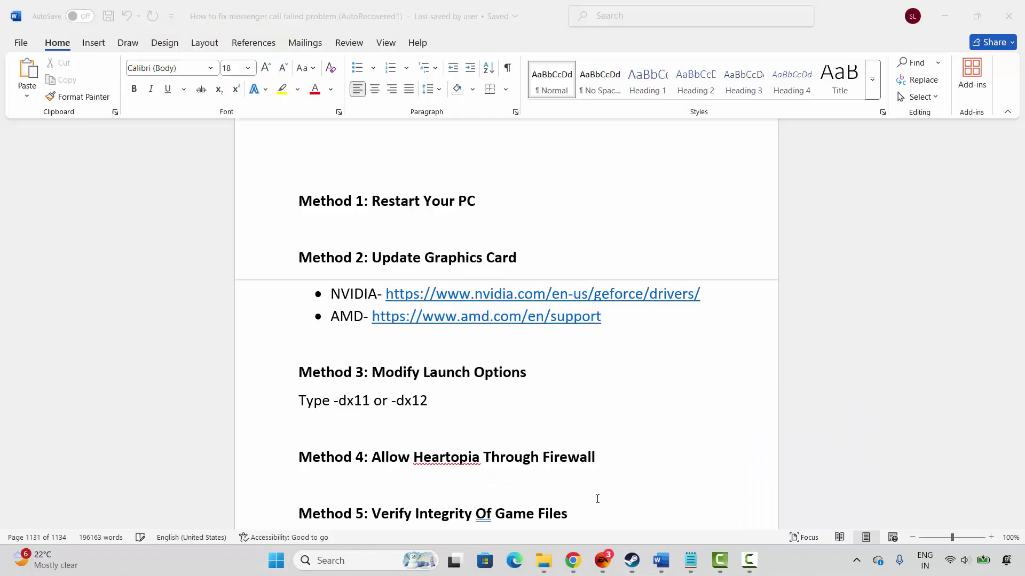
pyautogui.click(264, 260)
pyautogui.click(330, 291)
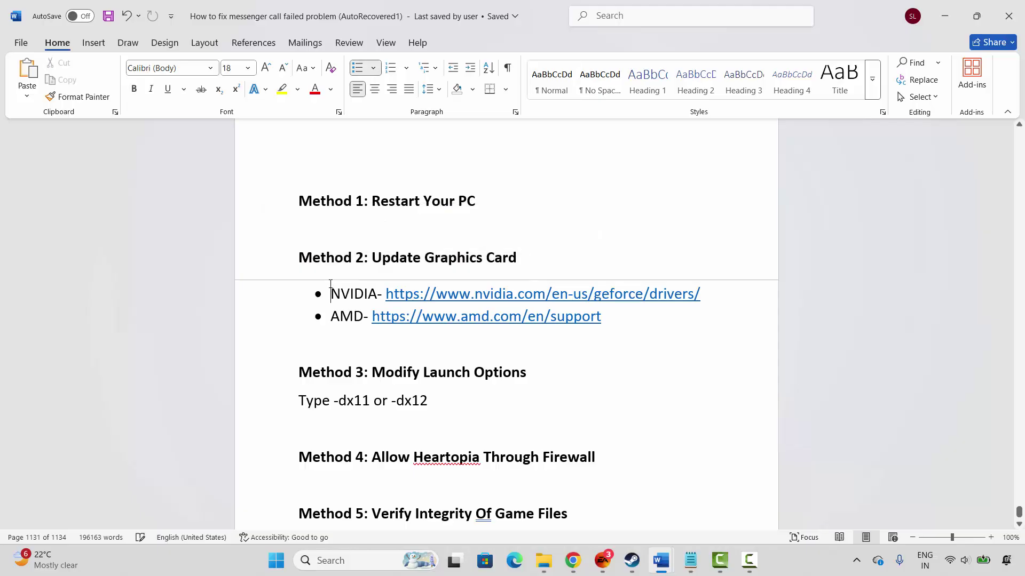
# Open Device Manager and select the Intel(R) UHD Graphics device under Display adapters.
pyautogui.click(331, 560)
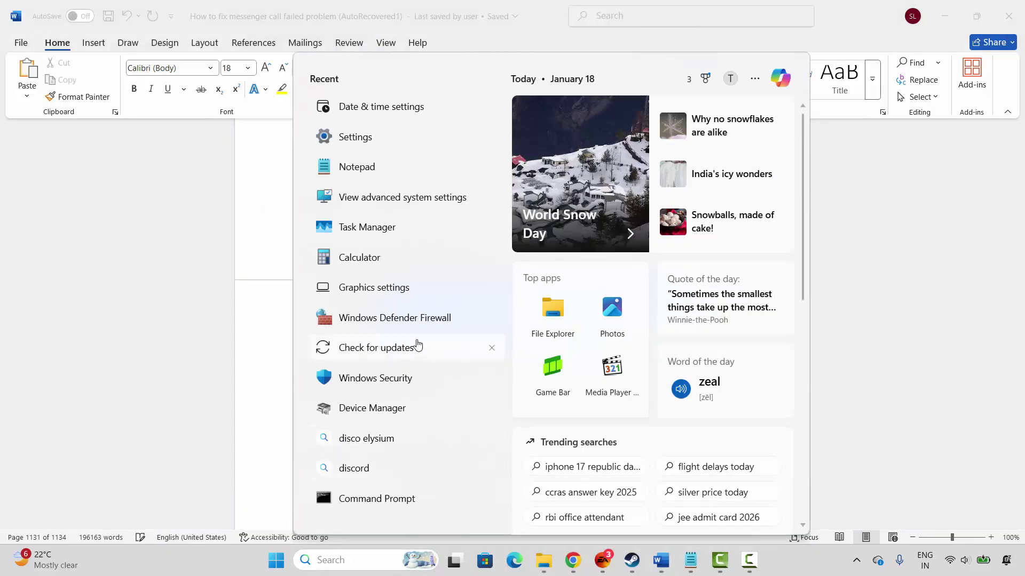
pyautogui.click(391, 408)
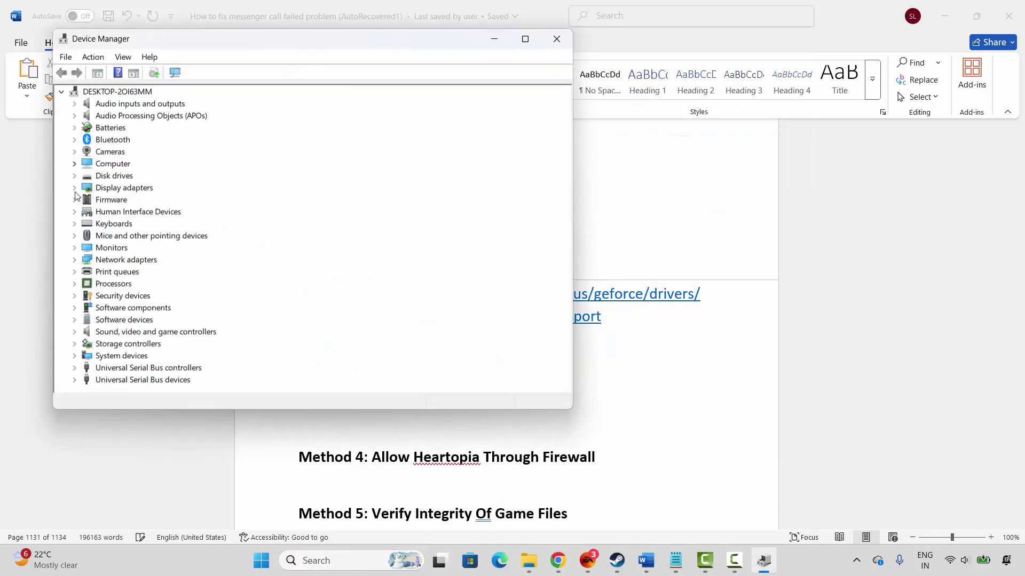
pyautogui.click(75, 189)
pyautogui.click(134, 200)
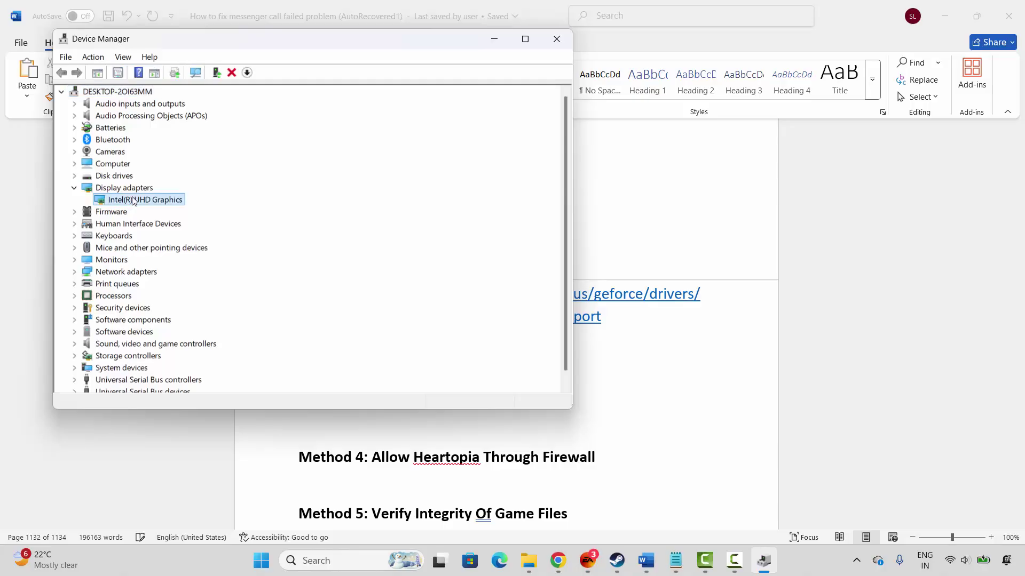
# Update the Intel(R) UHD Graphics driver with an automatic driver search, and close Device Manager.
pyautogui.rightClick(134, 200)
pyautogui.click(161, 207)
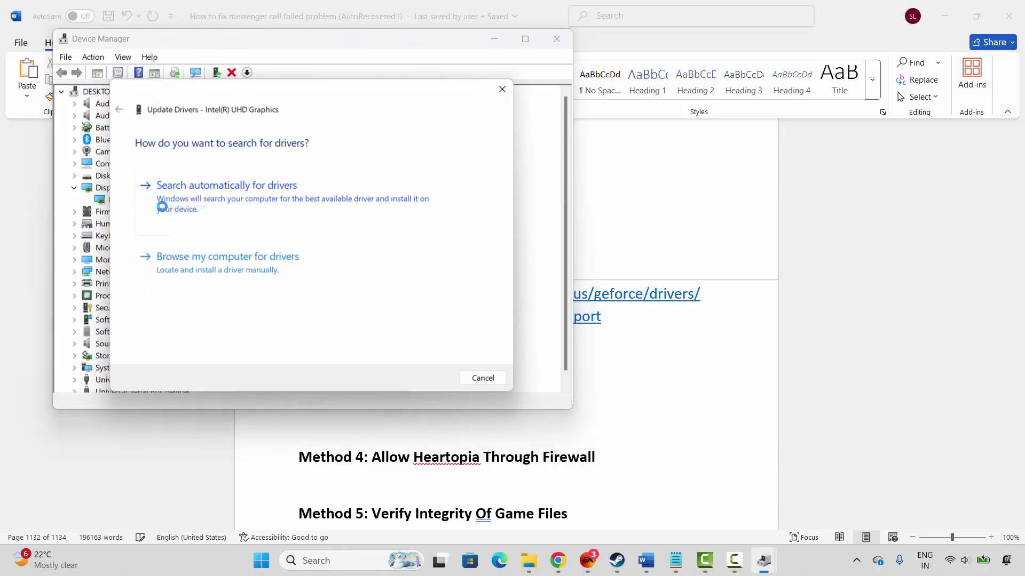
pyautogui.click(246, 200)
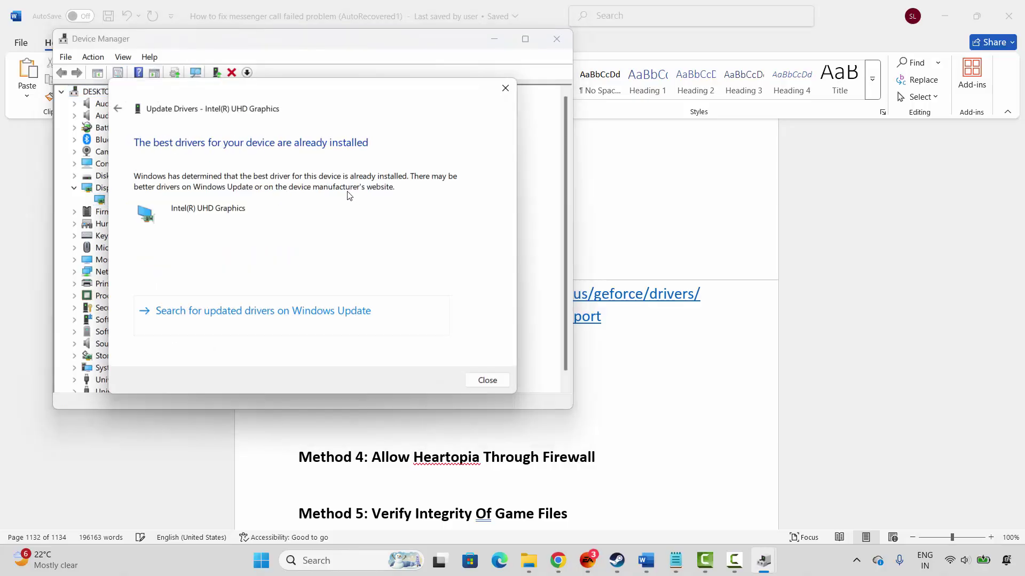
pyautogui.click(505, 88)
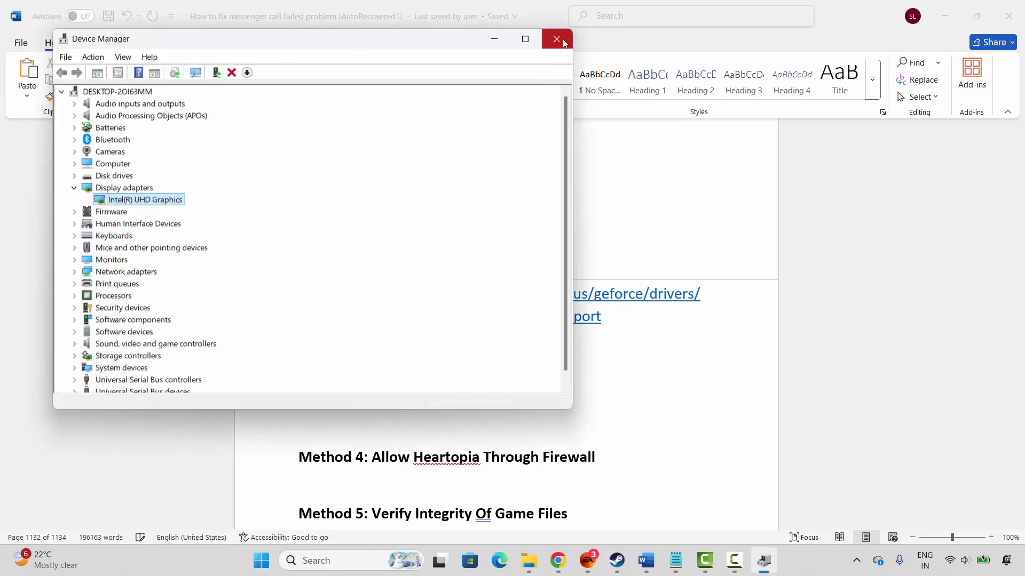
pyautogui.click(557, 39)
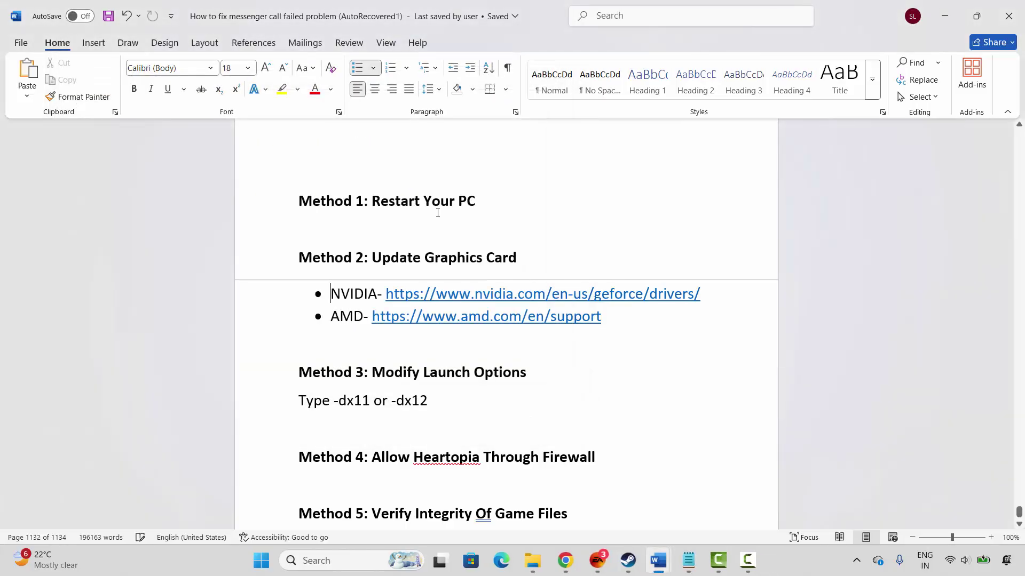
# Review the NVIDIA and AMD driver links and the Method 3: Modify Launch Options section in the document.
pyautogui.moveTo(347, 304); pyautogui.dragTo(363, 317)
pyautogui.click(349, 297)
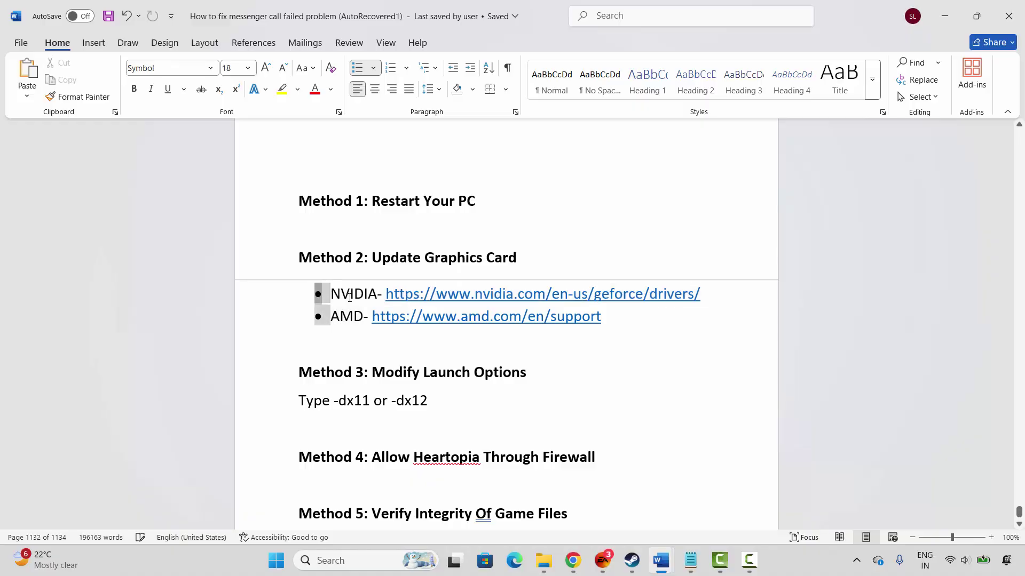
pyautogui.click(350, 298)
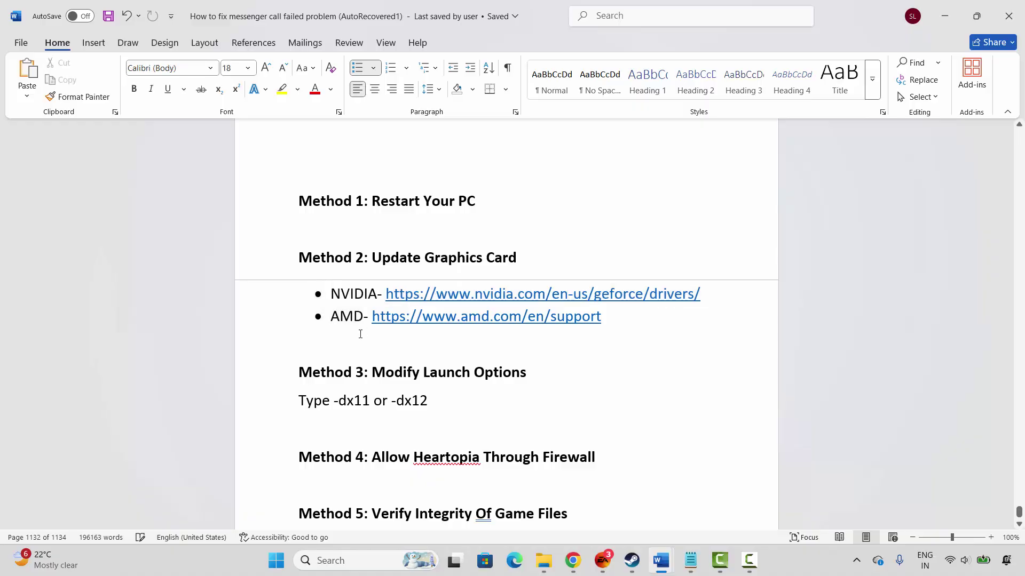
pyautogui.scroll(-1, 356, 359)
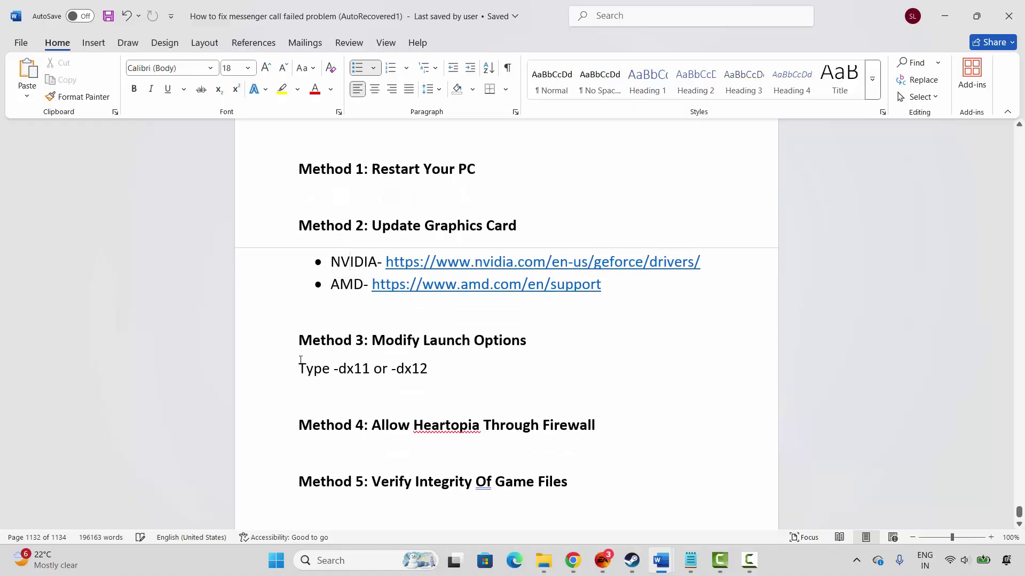
pyautogui.tripleClick(364, 347)
pyautogui.click(372, 342)
# Switch to Steam, view the launch options in Heartopia's properties, and close the properties window.
pyautogui.click(632, 560)
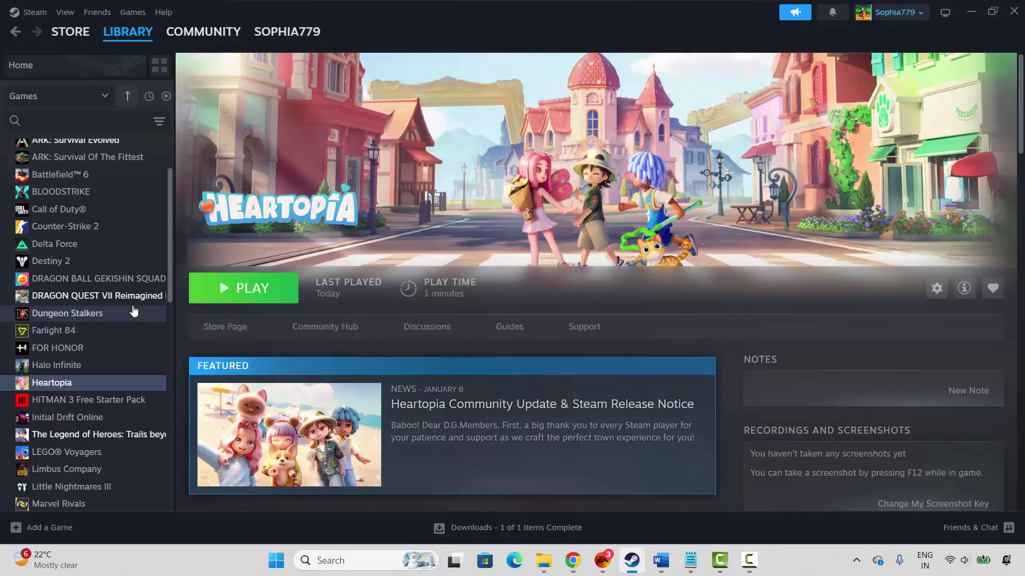
pyautogui.rightClick(67, 392)
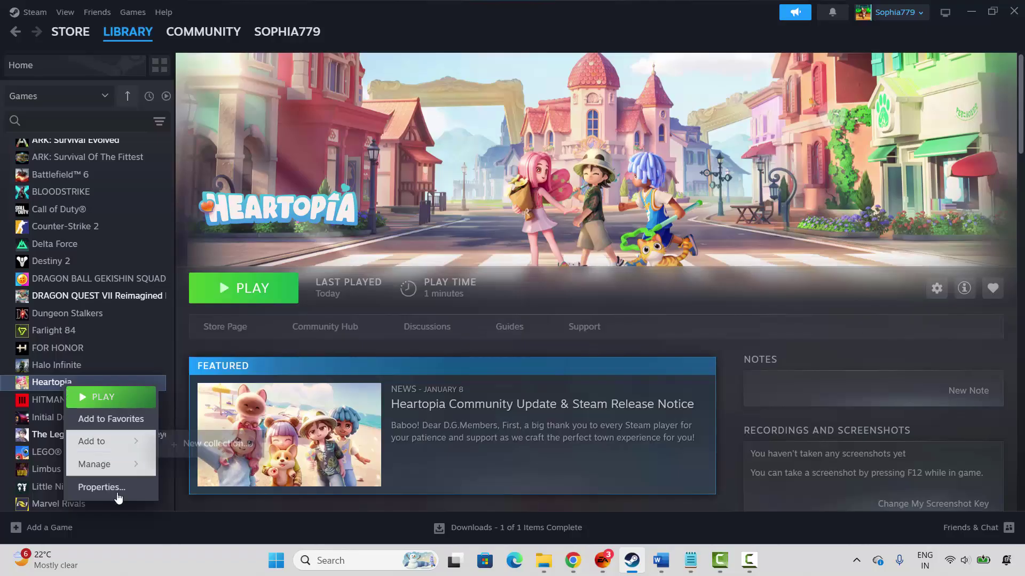
pyautogui.click(101, 487)
pyautogui.click(398, 255)
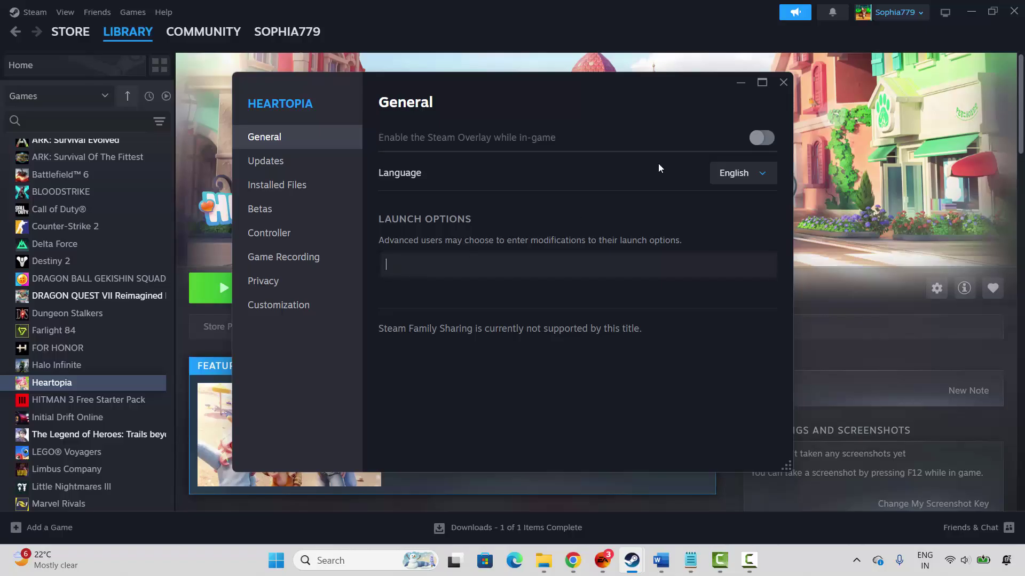
pyautogui.click(783, 82)
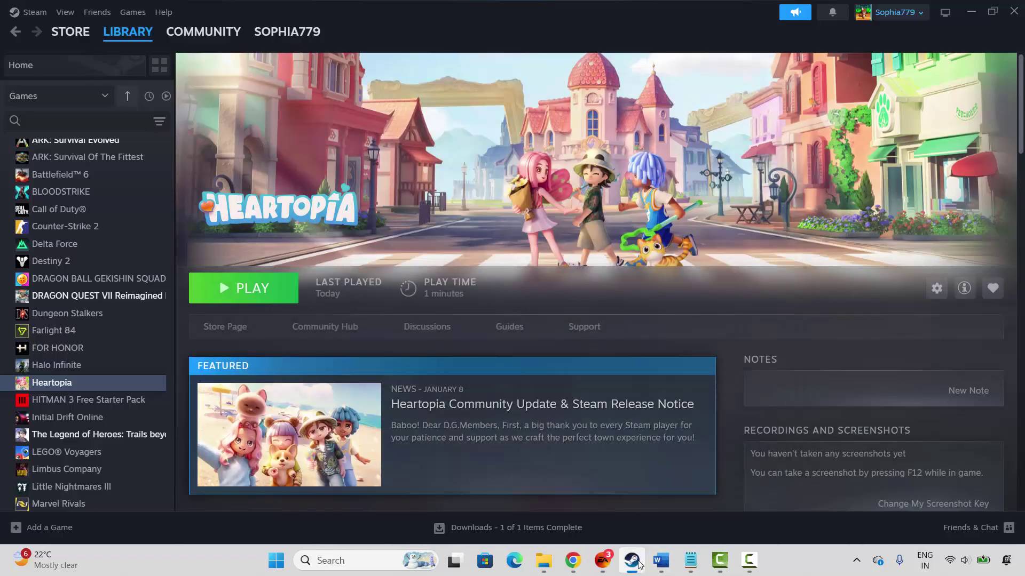
# Return to the Word document and review the Method 4: Allow Heartopia Through Firewall heading.
pyautogui.click(661, 561)
pyautogui.click(266, 427)
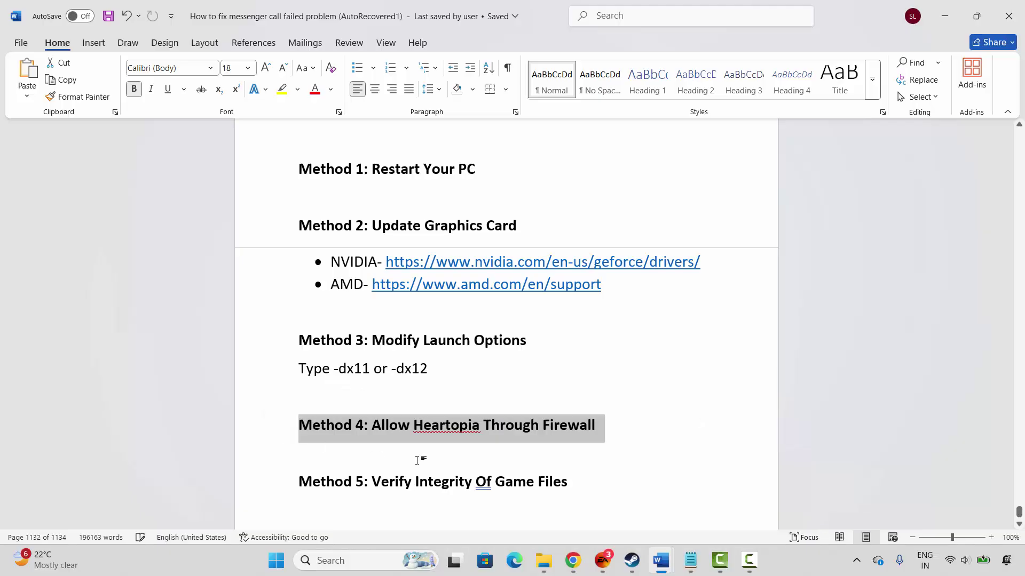
pyautogui.click(437, 464)
# Open the firewall's allowed apps list from Windows Security and unlock its settings for changes.
pyautogui.click(341, 561)
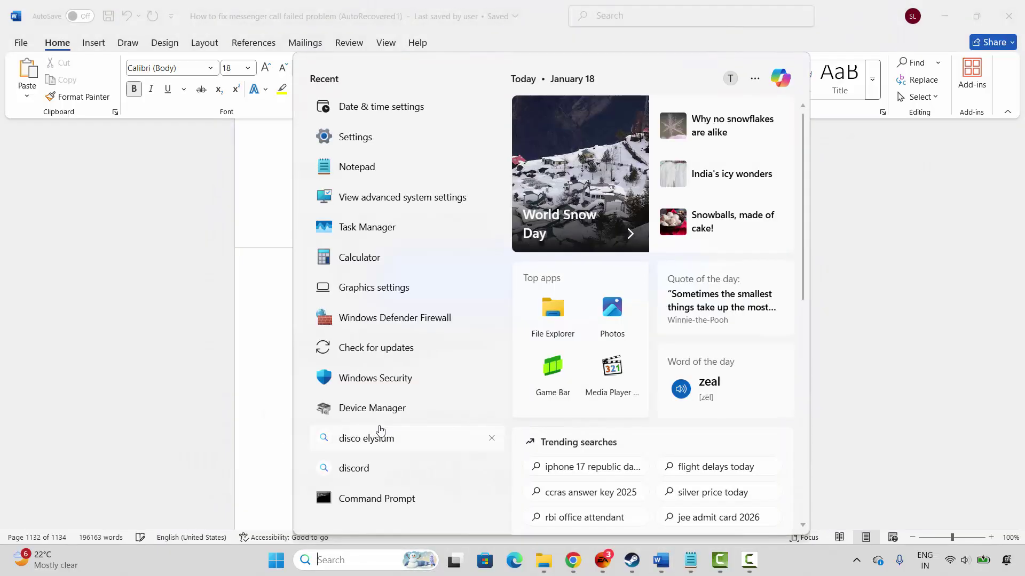
pyautogui.click(382, 380)
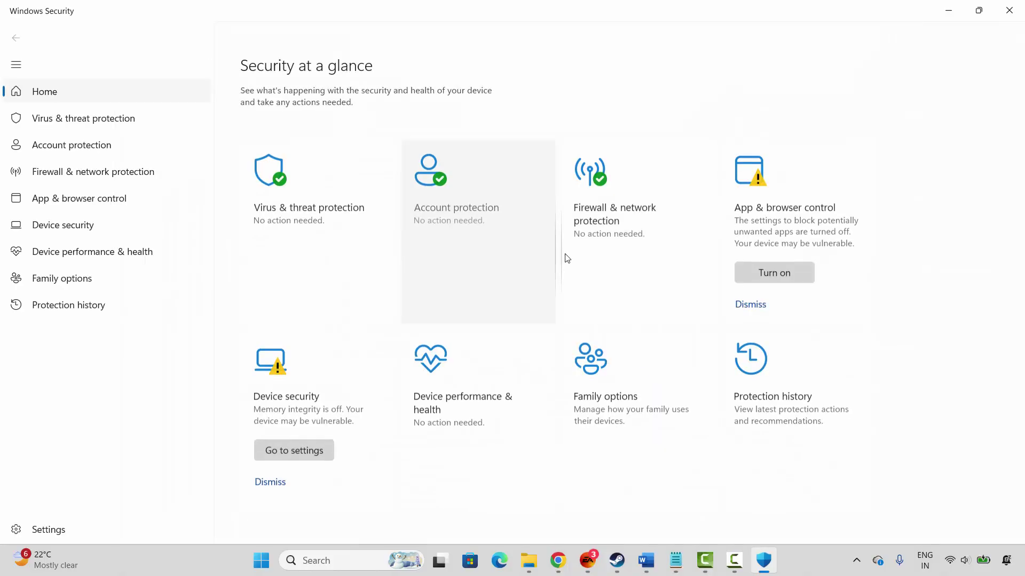
pyautogui.click(614, 214)
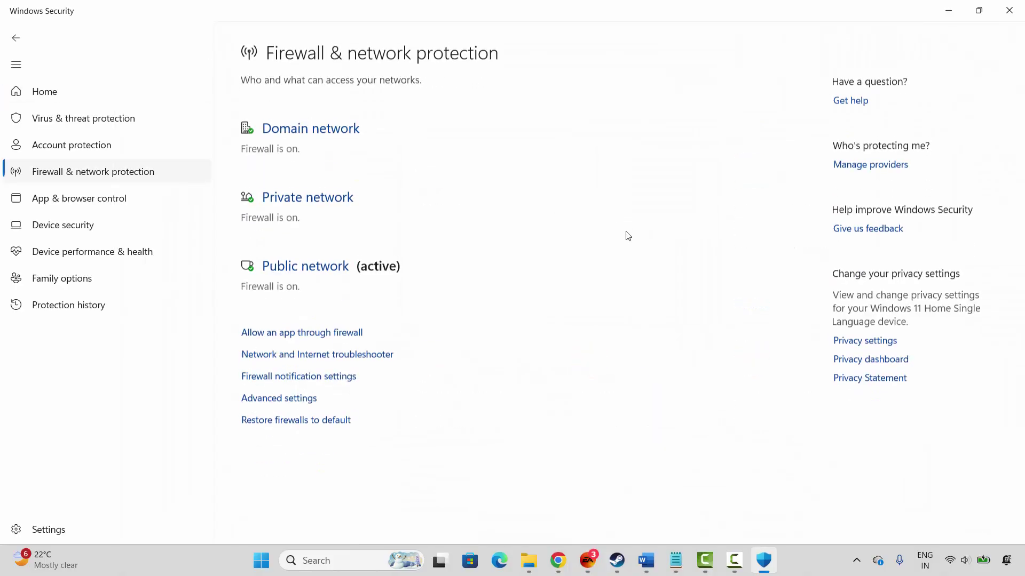
pyautogui.click(310, 330)
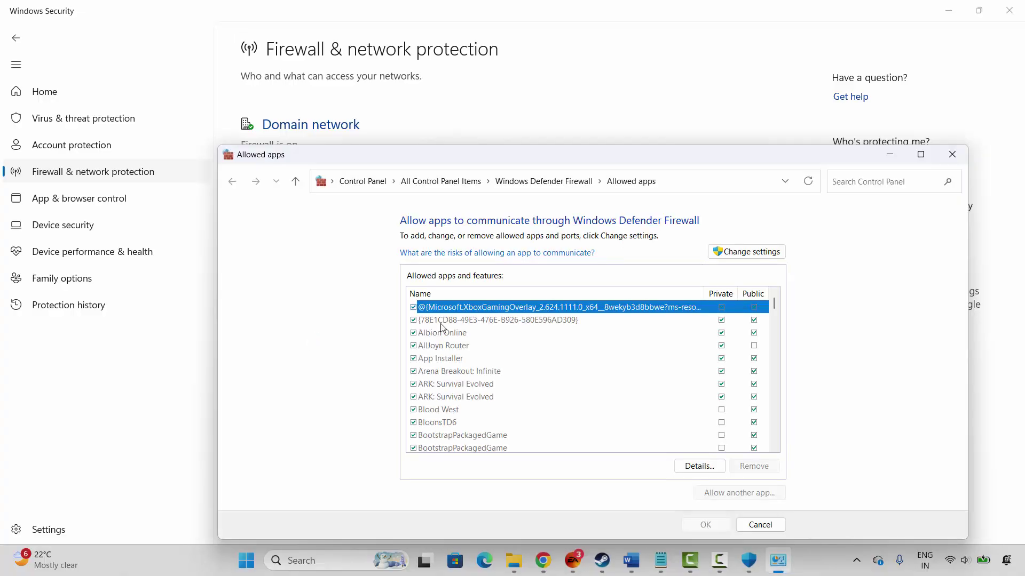
pyautogui.click(755, 255)
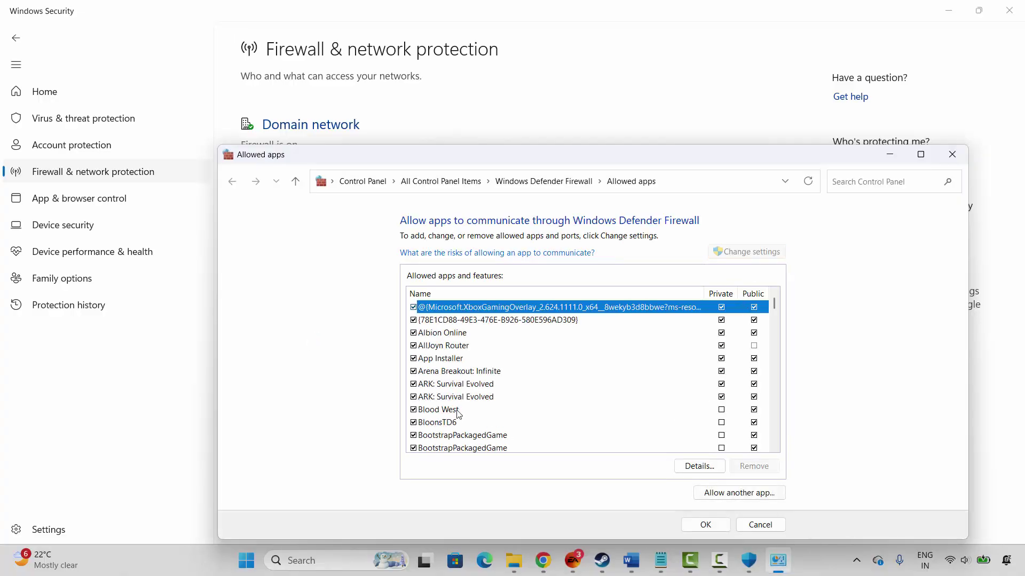
# Find and select Heartopia in the allowed apps list to check its Private and Public network access.
pyautogui.scroll(-12, 453, 414)
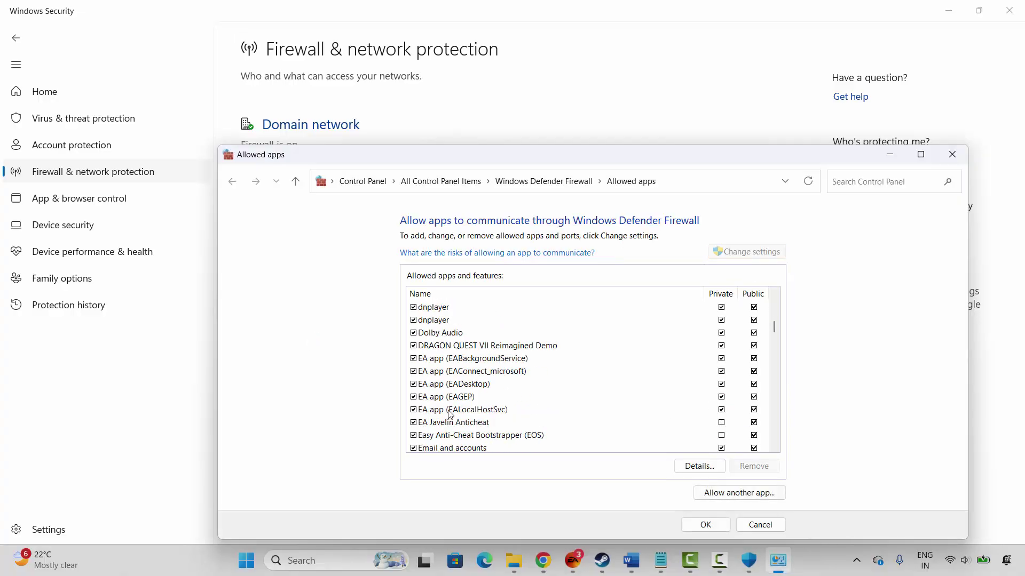
pyautogui.scroll(-5, 453, 411)
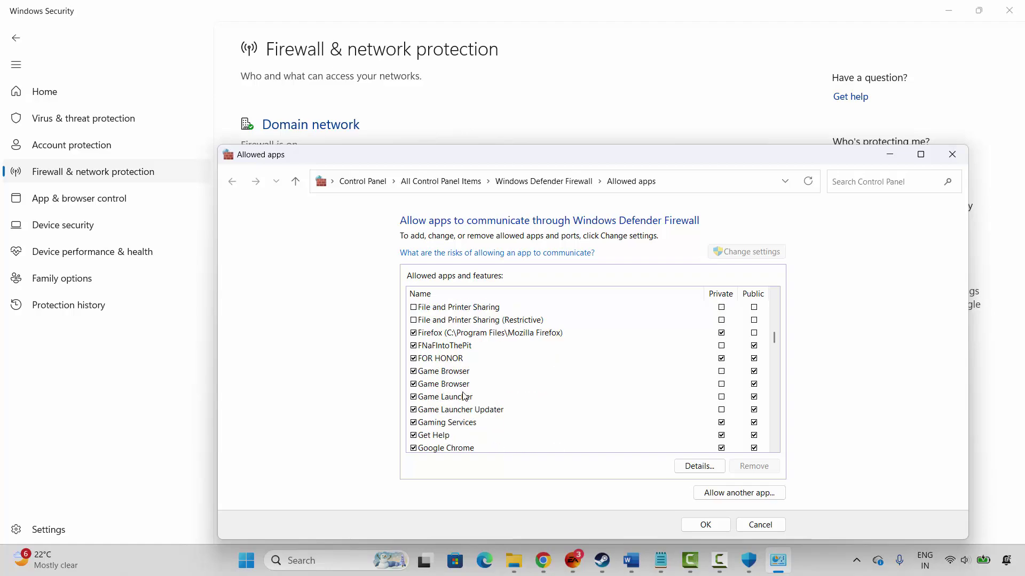
pyautogui.scroll(-3, 464, 396)
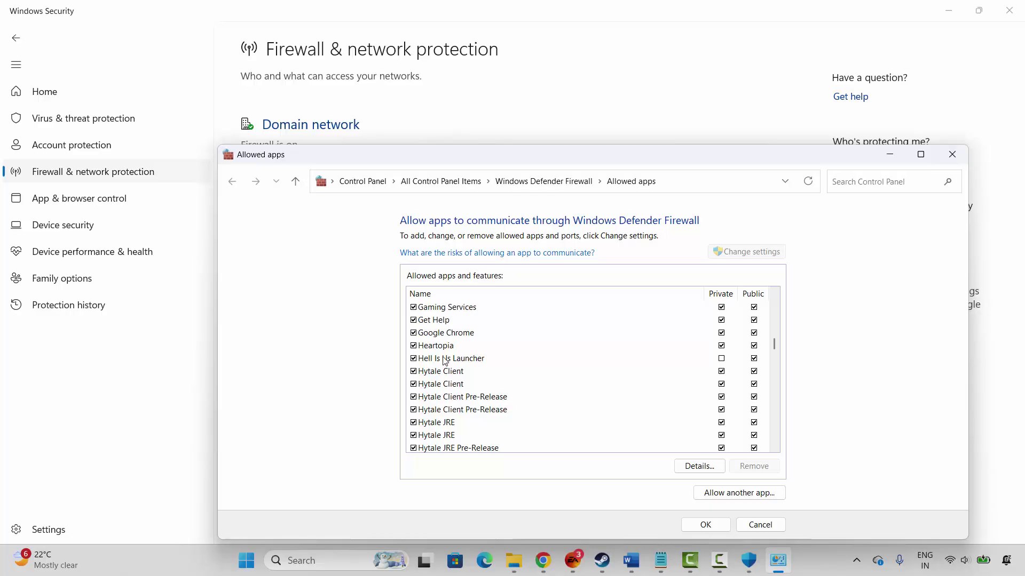
pyautogui.click(445, 349)
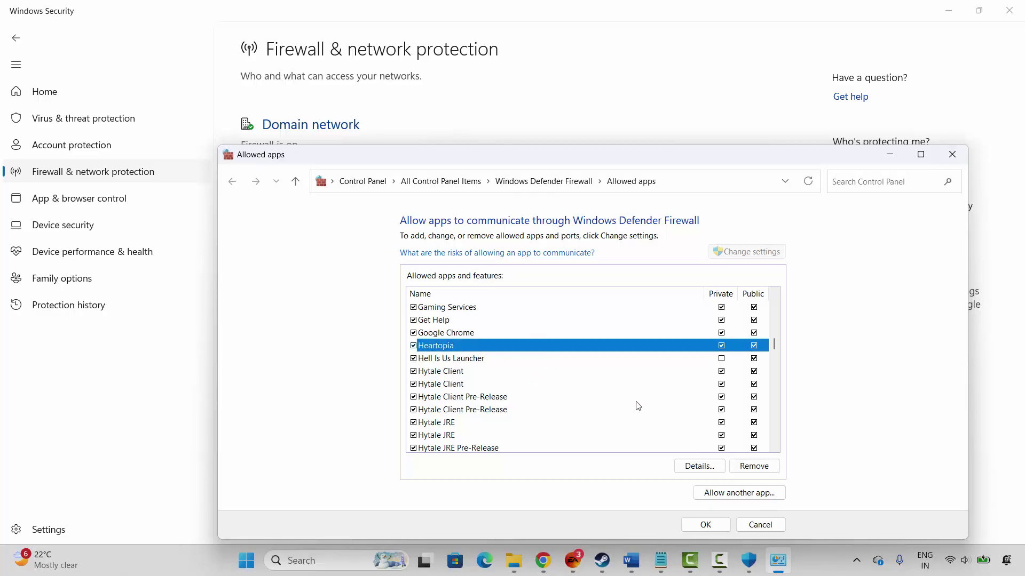
# Browse the SSD_OS (C:) drive for another app to allow through the firewall, and cancel adding it.
pyautogui.click(758, 493)
pyautogui.click(683, 415)
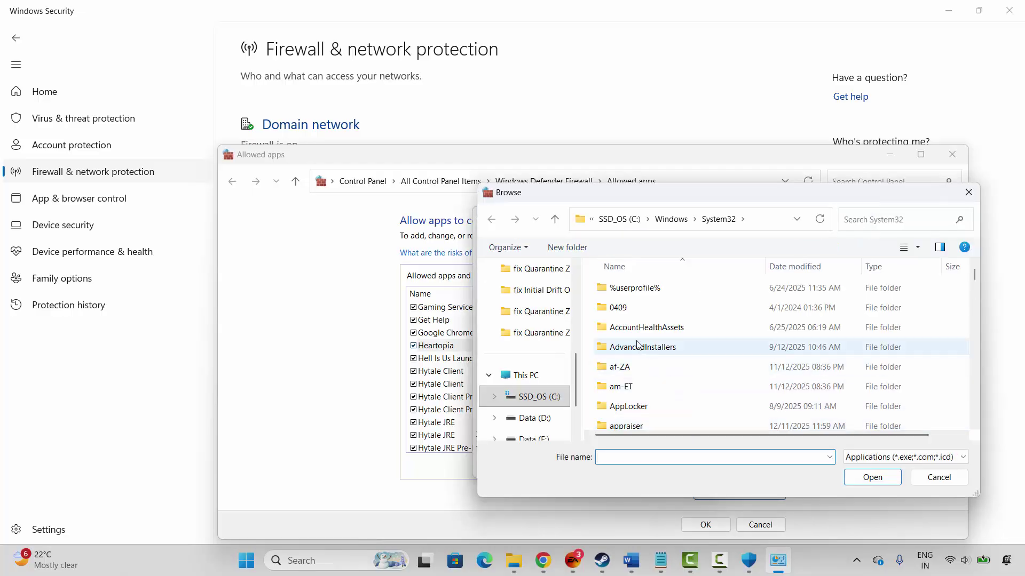
pyautogui.click(658, 231)
pyautogui.doubleClick(687, 319)
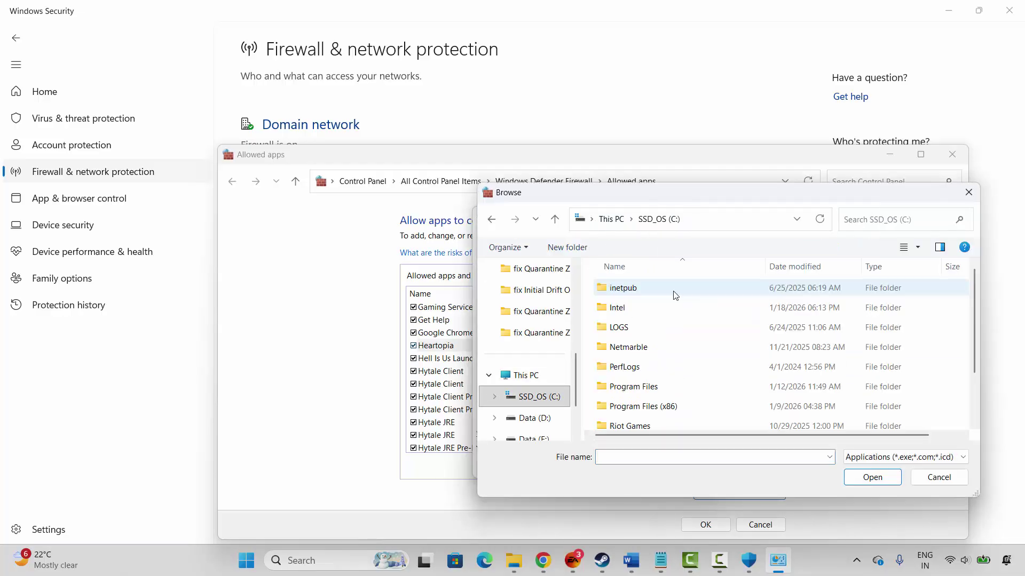
pyautogui.click(939, 478)
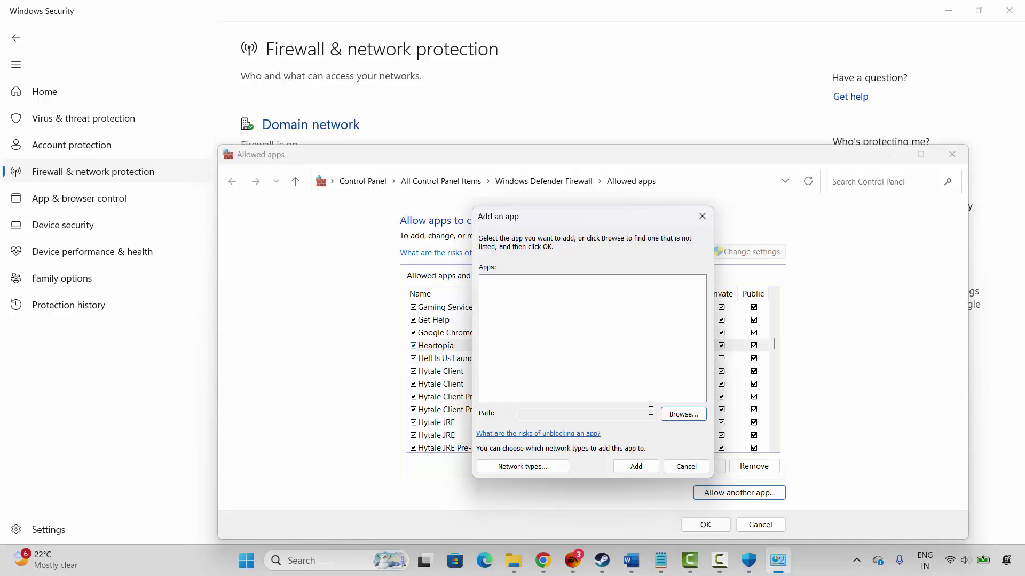
pyautogui.click(685, 468)
# Select the Heartopia entry again, close the allowed apps list and Windows Security, and return to the Word document.
pyautogui.click(451, 348)
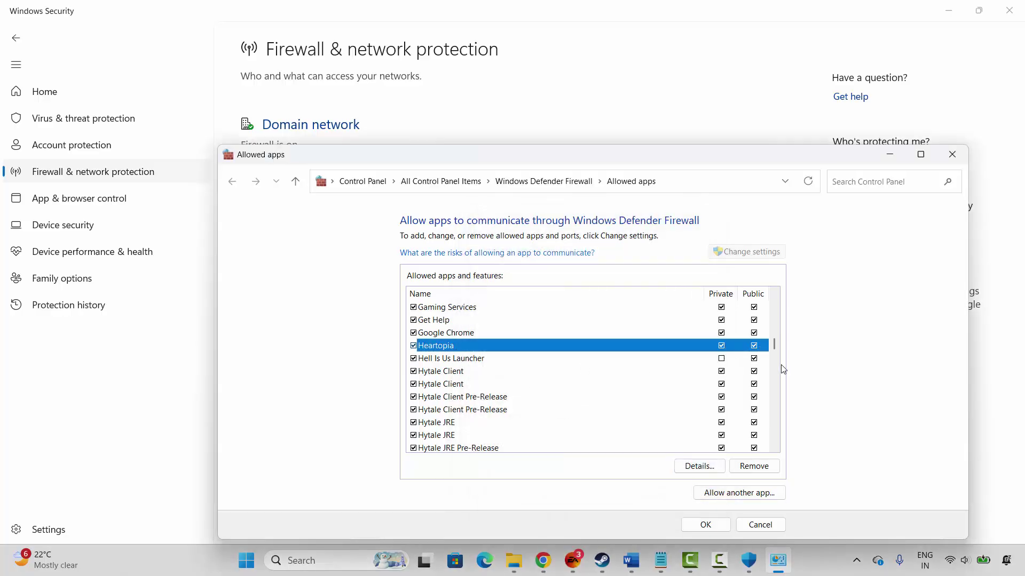
pyautogui.click(953, 154)
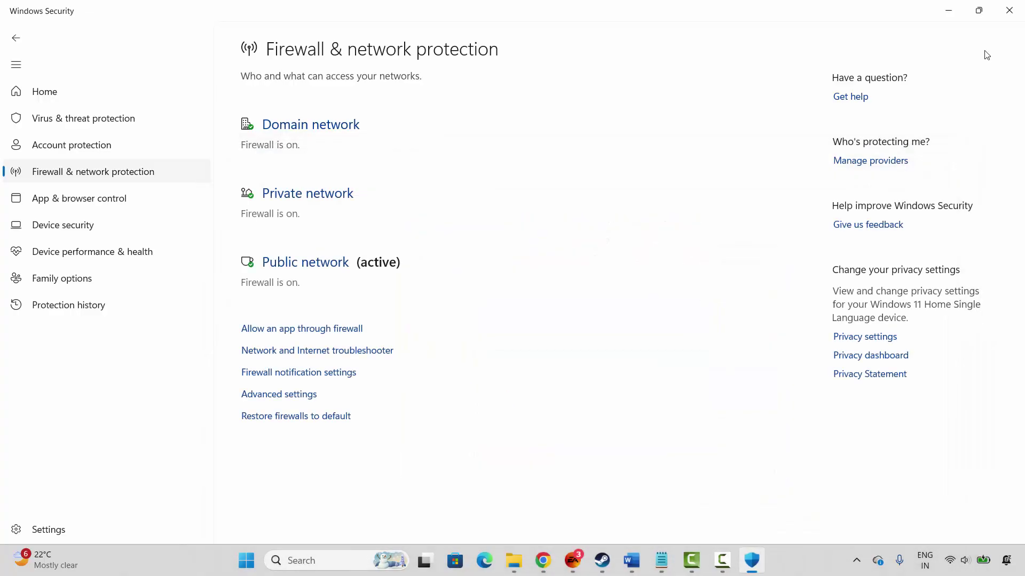
pyautogui.click(1008, 10)
pyautogui.scroll(-1, 418, 358)
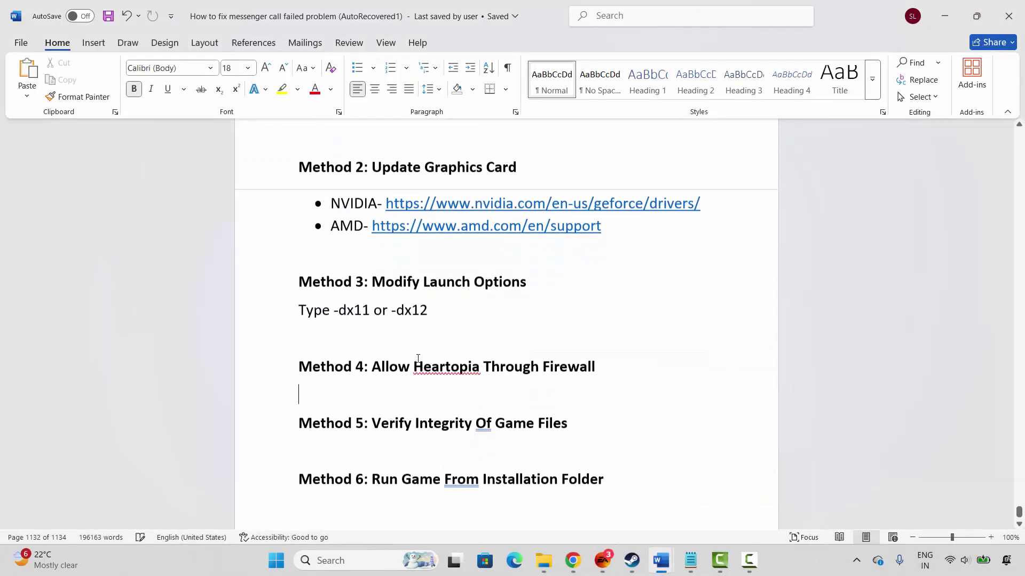
# Switch to Steam and open Heartopia's Installed Files properties to locate the game file integrity check, closing them when done.
pyautogui.moveTo(302, 395); pyautogui.dragTo(568, 421)
pyautogui.click(476, 417)
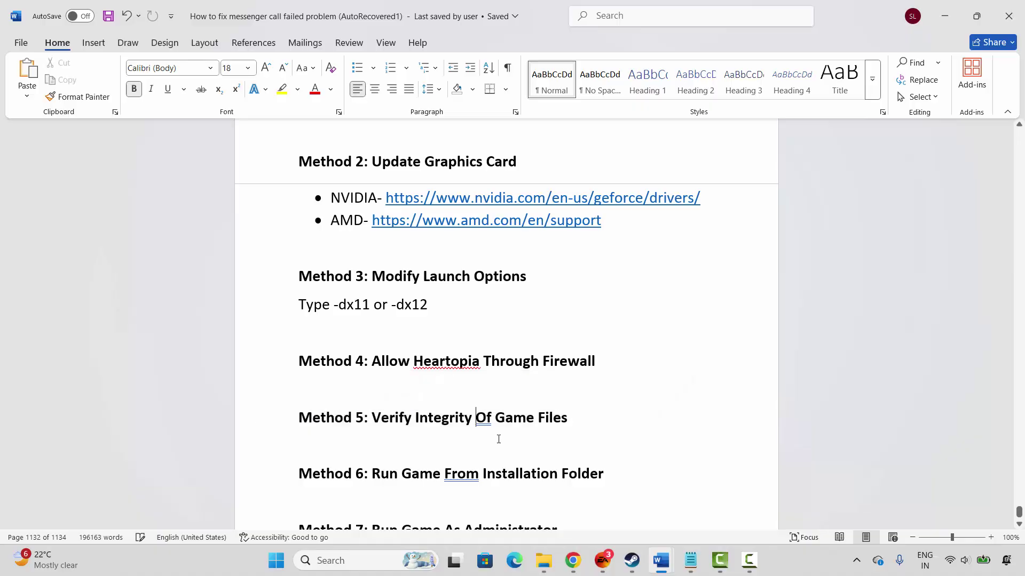
pyautogui.click(632, 560)
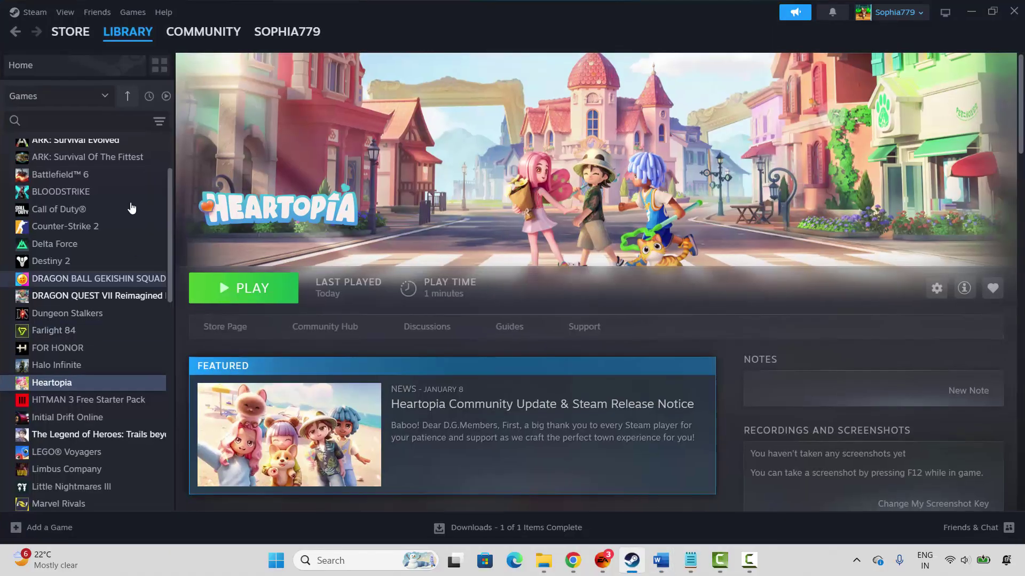
pyautogui.rightClick(52, 385)
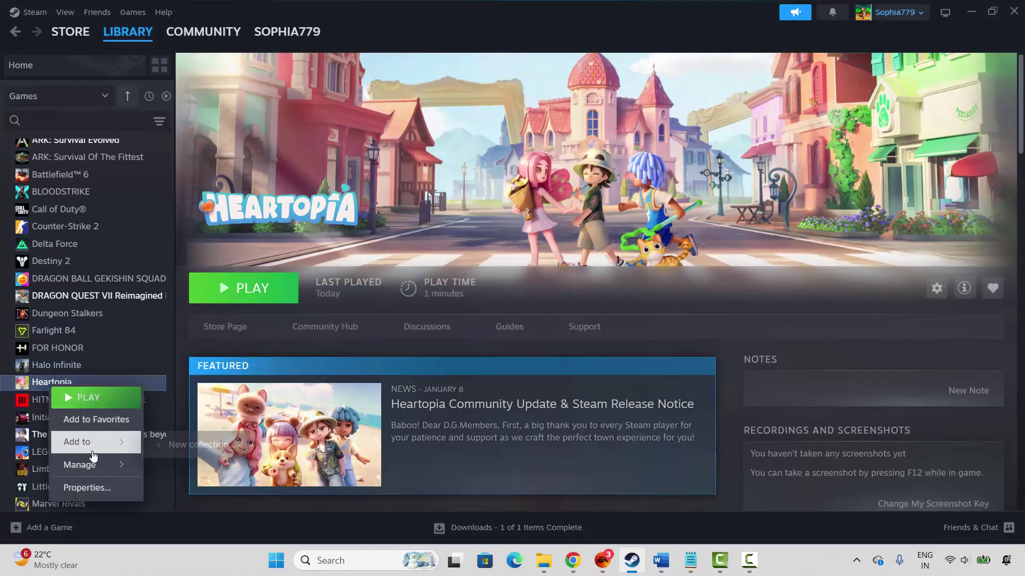
pyautogui.click(95, 487)
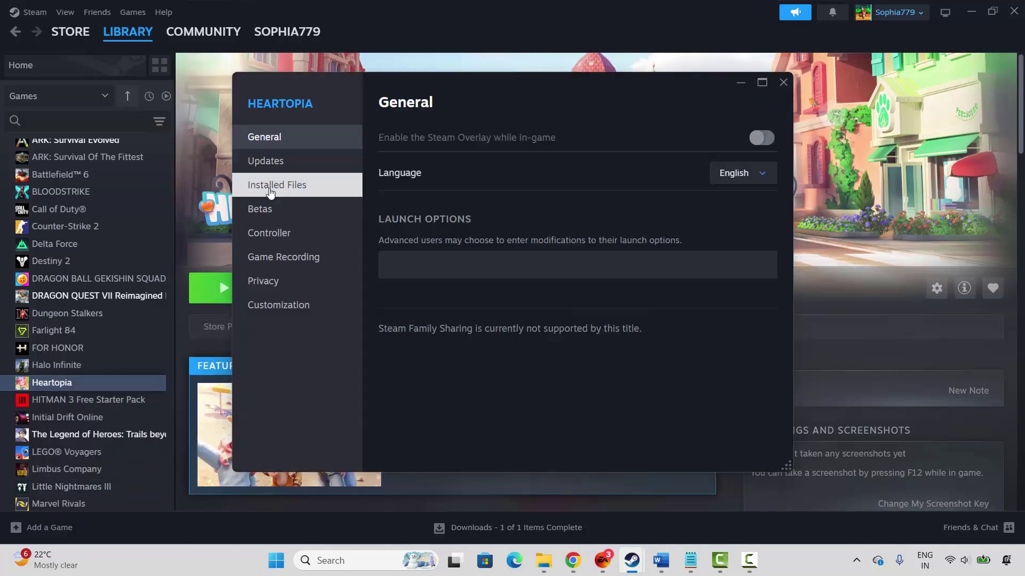
pyautogui.click(289, 188)
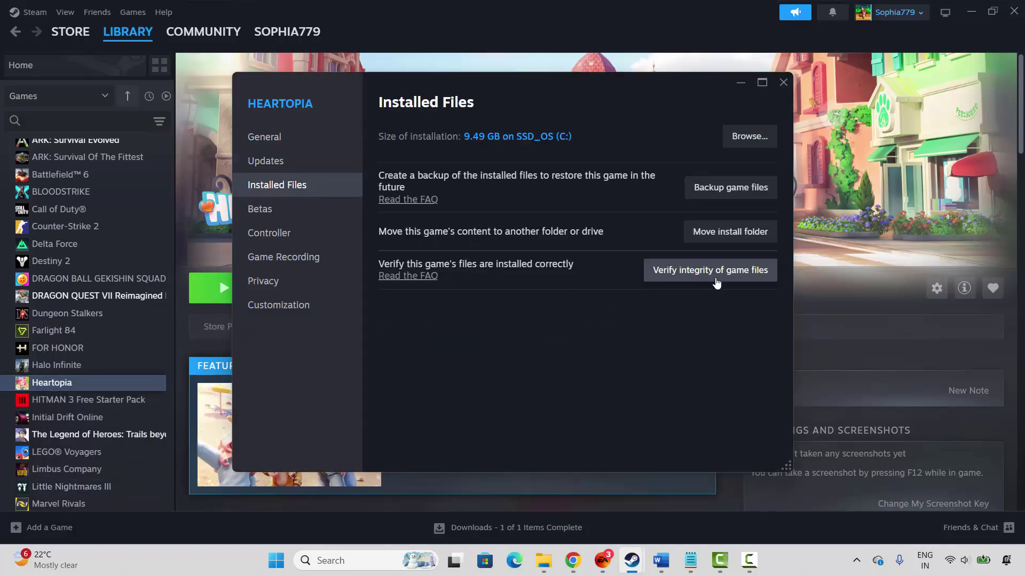
pyautogui.click(780, 84)
# Review the Method 6 heading in the Word document, and open Heartopia's local installation folder from Steam.
pyautogui.click(632, 560)
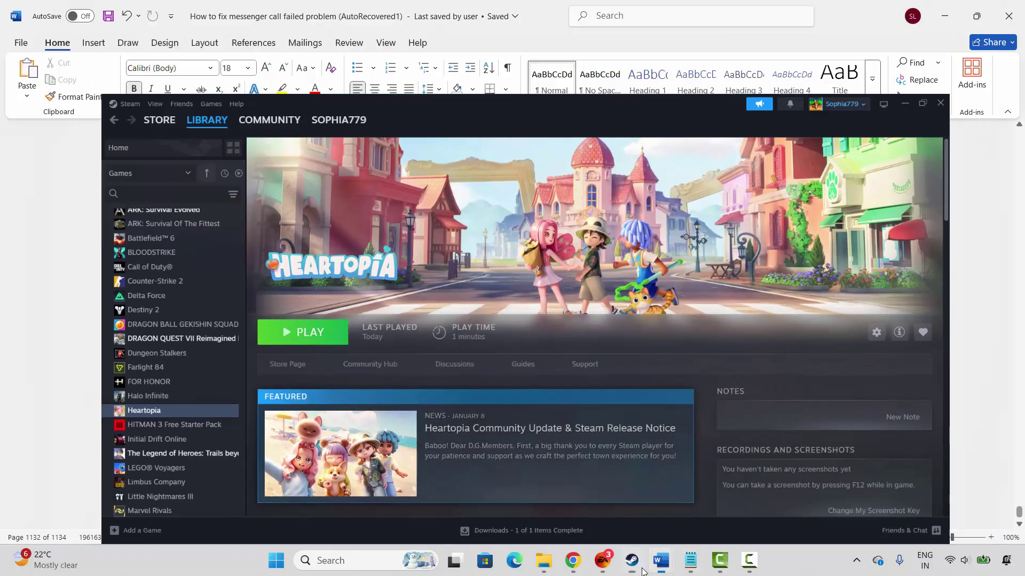
pyautogui.scroll(-2, 366, 448)
pyautogui.click(266, 419)
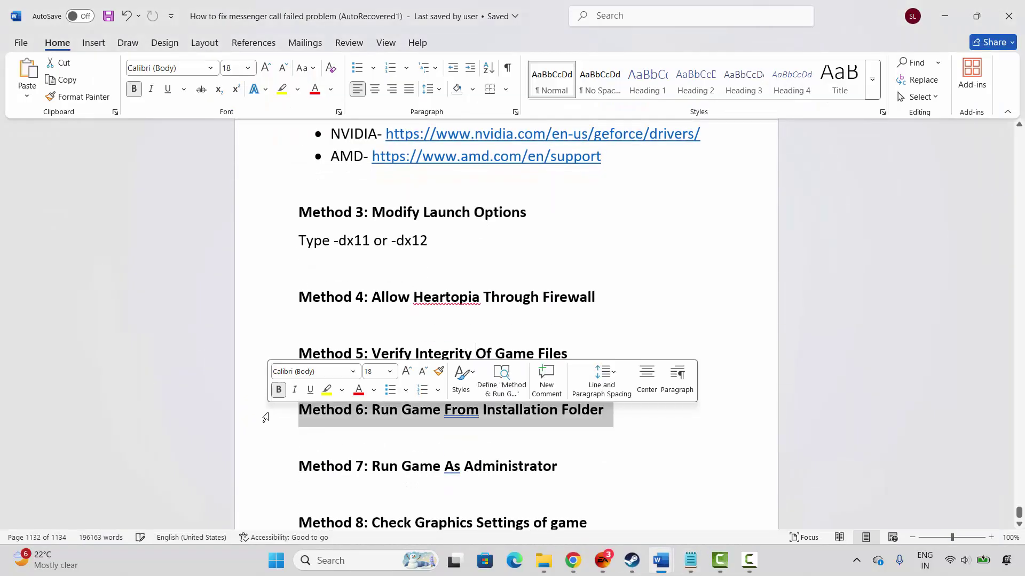
pyautogui.click(393, 428)
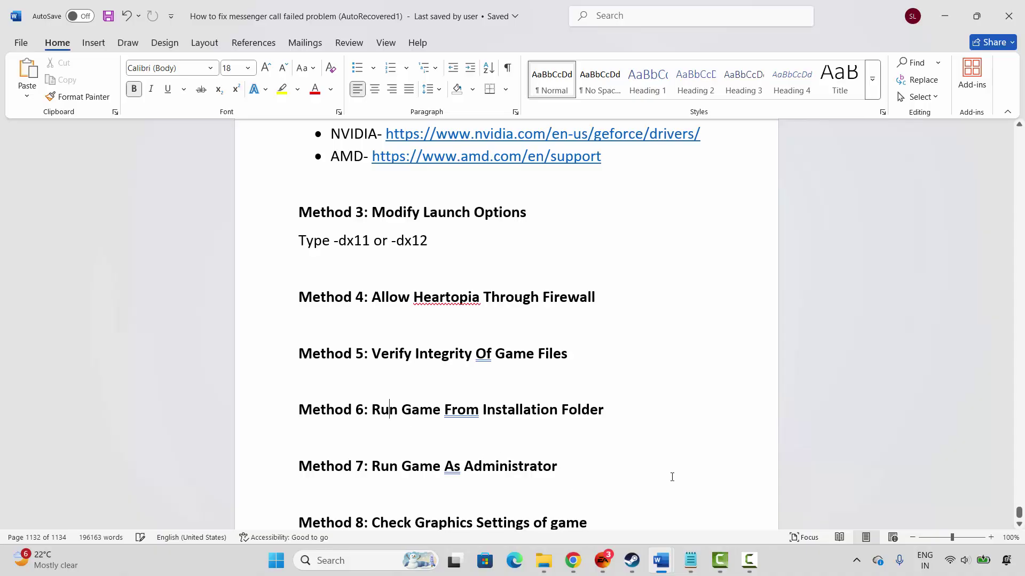
pyautogui.click(632, 560)
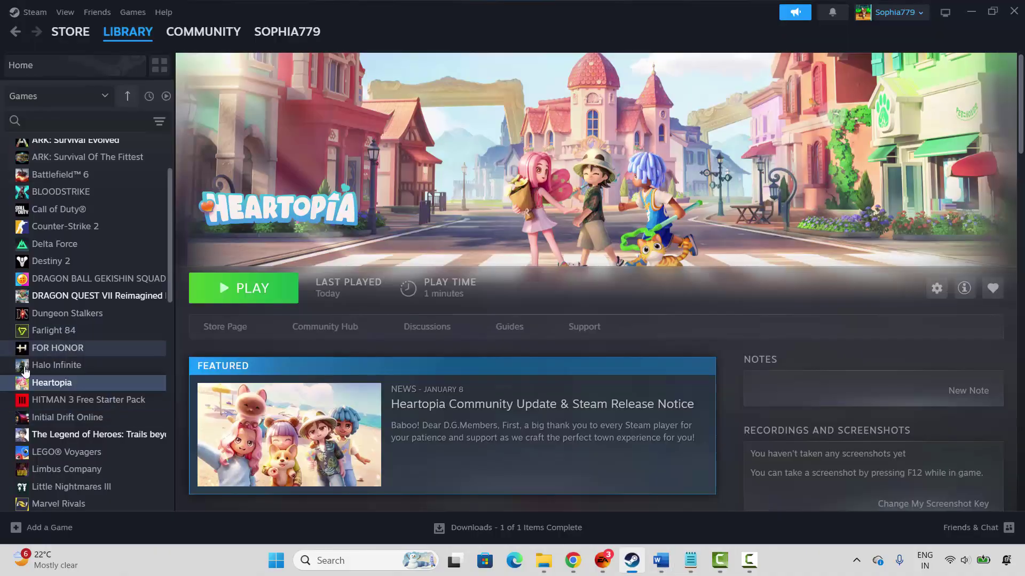
pyautogui.rightClick(52, 386)
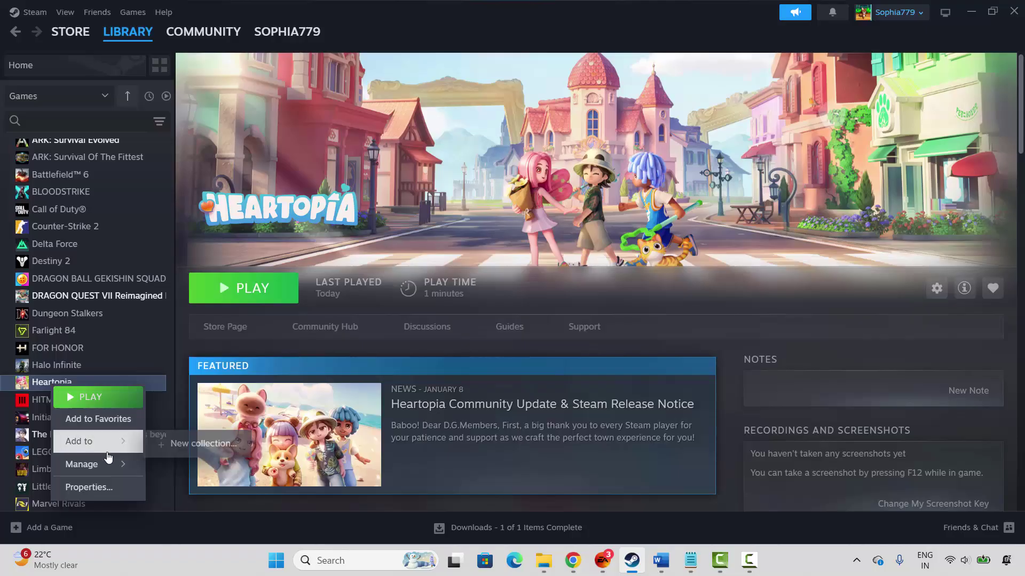
pyautogui.moveTo(113, 474)
pyautogui.click(194, 354)
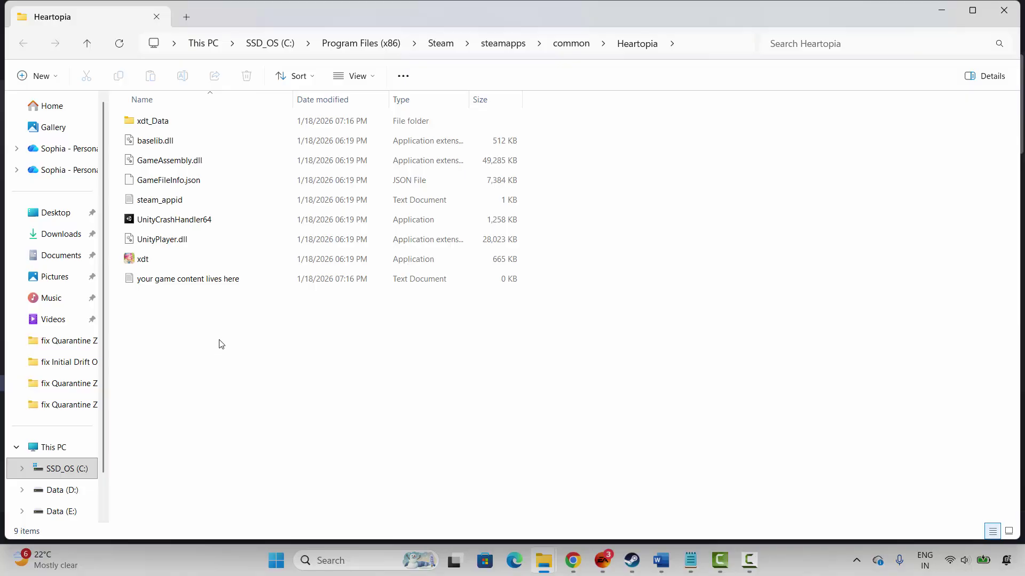
# Open the compatibility properties of the xdt application, set it to run as an administrator, and apply the change.
pyautogui.rightClick(146, 264)
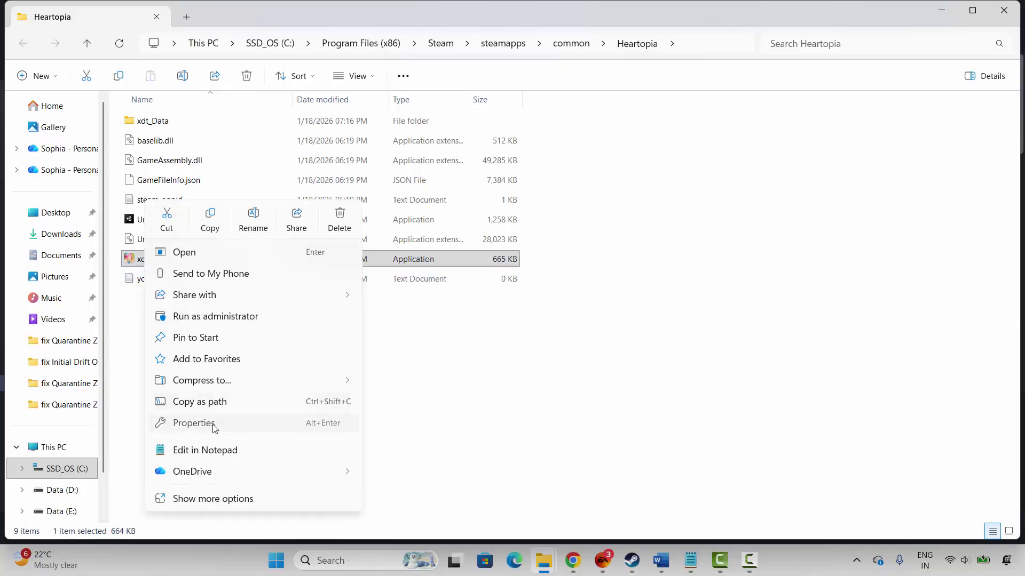
pyautogui.click(214, 424)
pyautogui.click(273, 214)
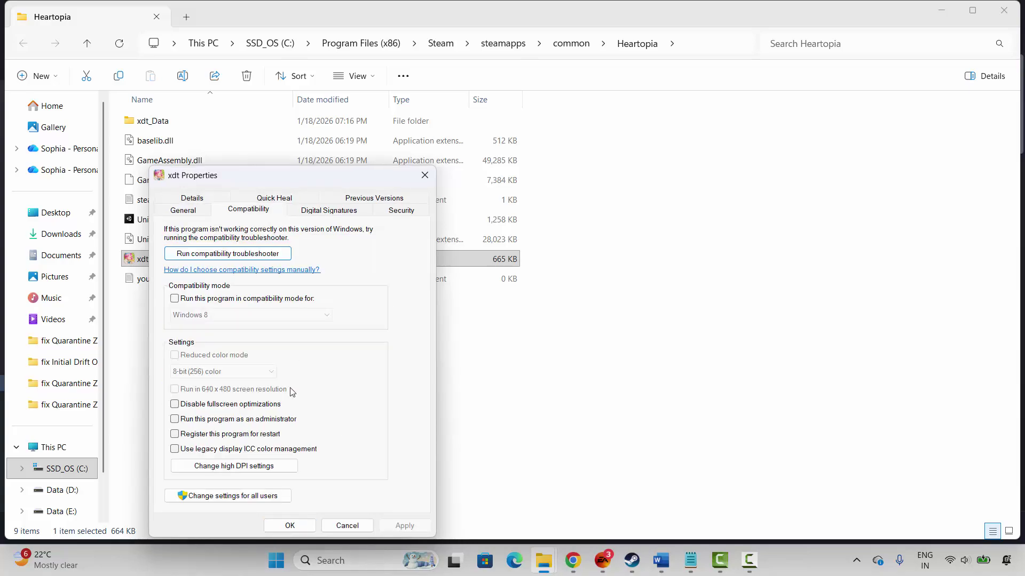
pyautogui.click(175, 420)
pyautogui.click(410, 526)
# Enable compatibility mode for Windows 7, disable fullscreen optimizations for xdt, and apply the settings.
pyautogui.click(174, 299)
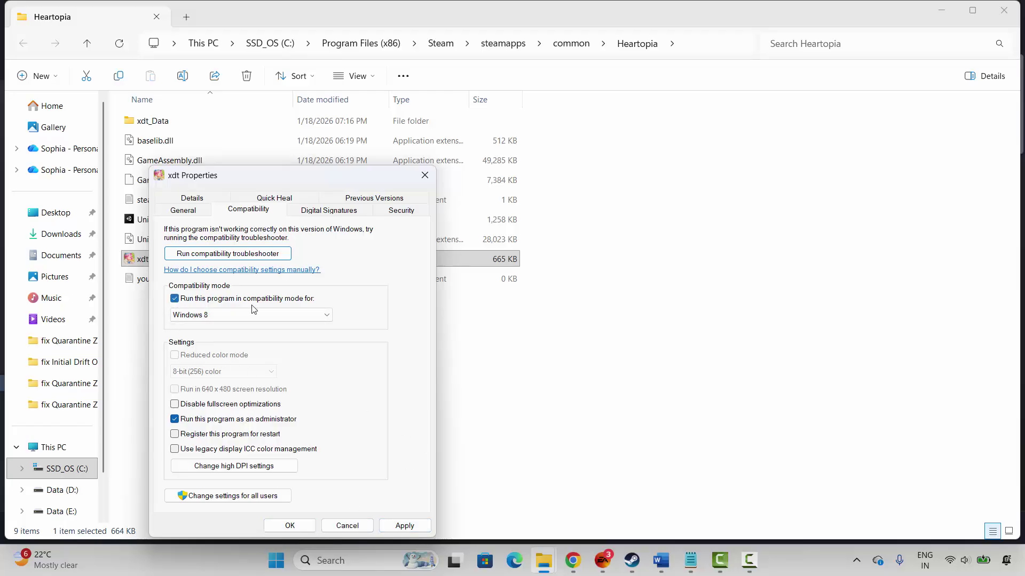
pyautogui.click(327, 319)
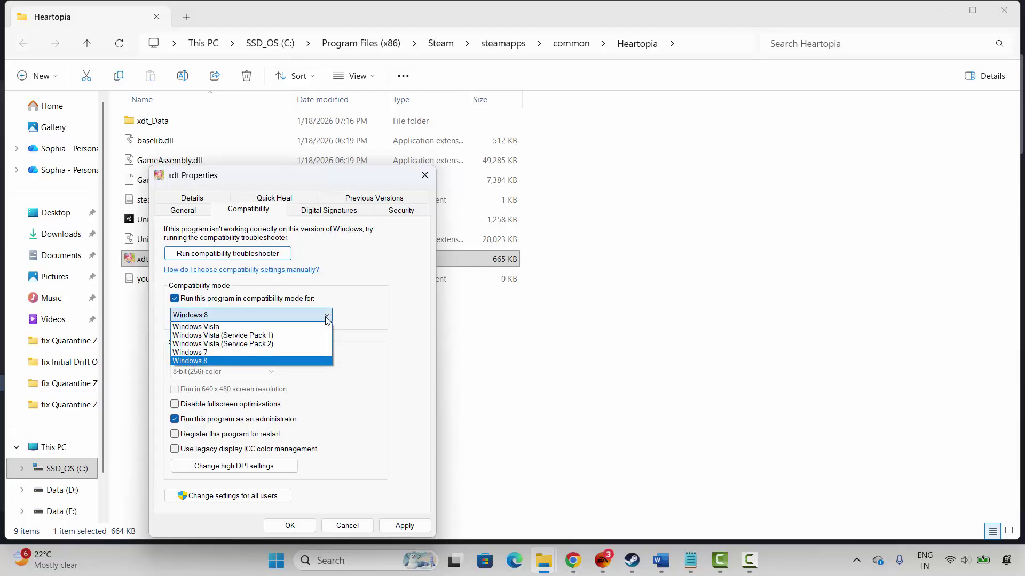
pyautogui.click(322, 353)
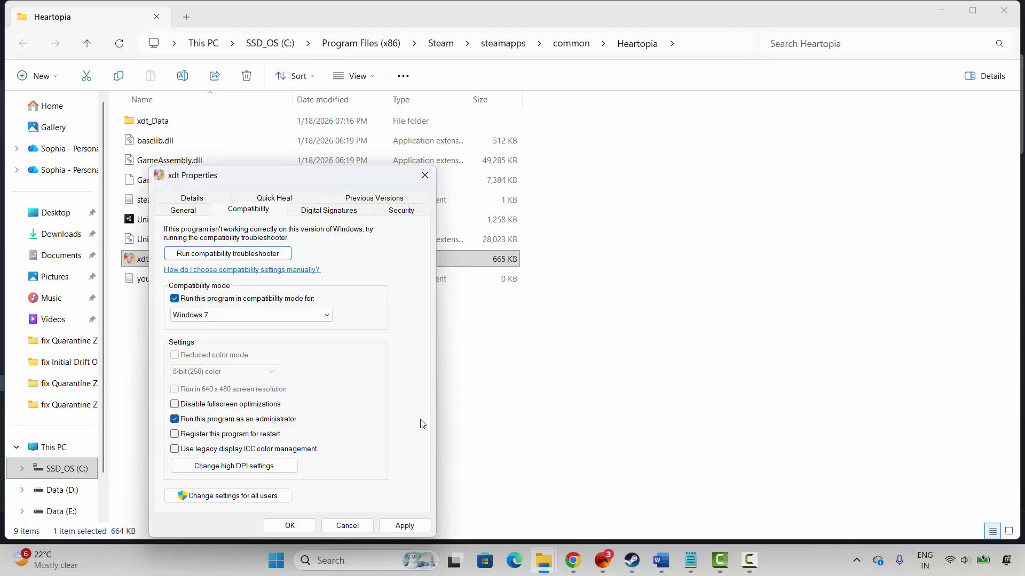
pyautogui.click(177, 406)
pyautogui.click(404, 524)
# Clear xdt's compatibility mode, fullscreen optimization and administrator options, close its properties, and return to the Word document.
pyautogui.click(259, 299)
pyautogui.click(248, 408)
pyautogui.click(270, 420)
pyautogui.click(430, 182)
pyautogui.hotkey('alt', 'Tab')
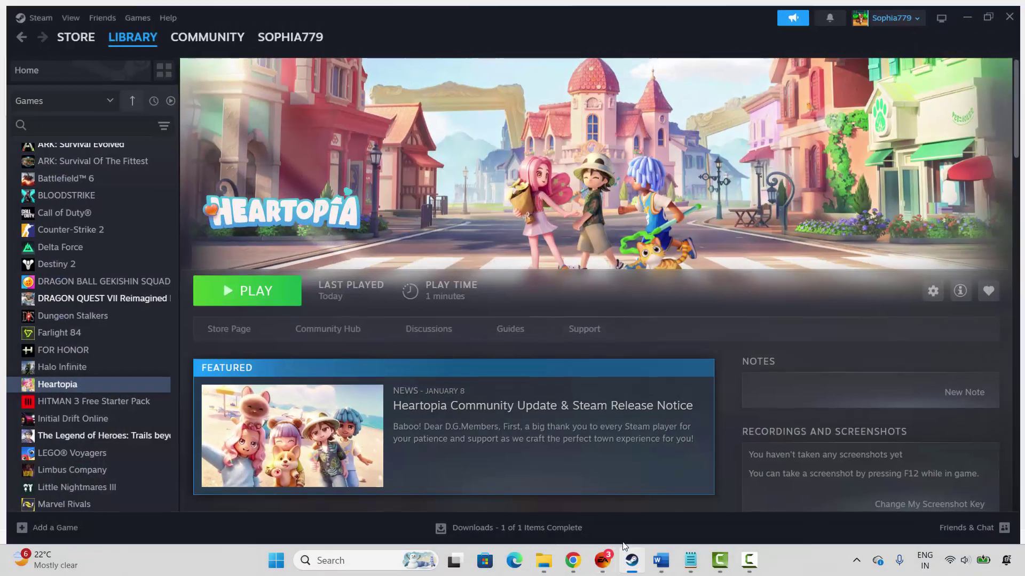
pyautogui.click(661, 560)
# Read the Method 8 advice on checking the game's graphics settings and continue to the Method 9 overlay instructions.
pyautogui.scroll(-3, 305, 401)
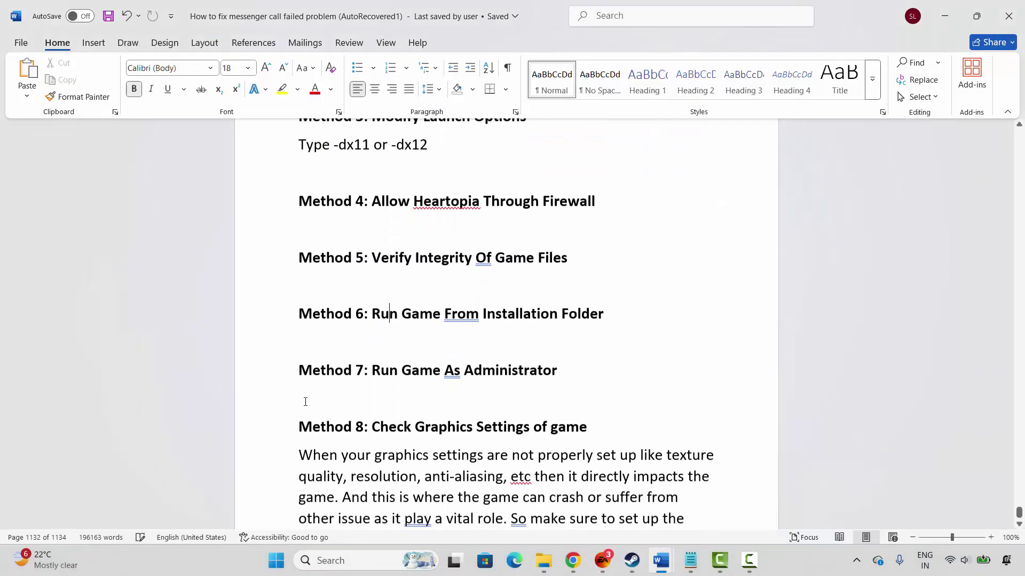
pyautogui.click(256, 427)
pyautogui.scroll(-1, 256, 427)
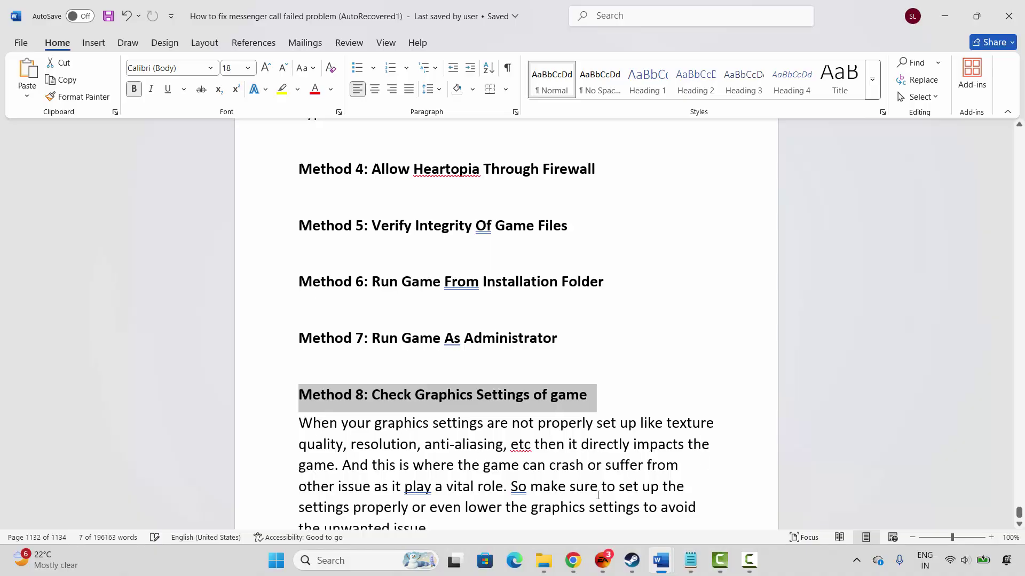
pyautogui.doubleClick(359, 507)
pyautogui.click(343, 443)
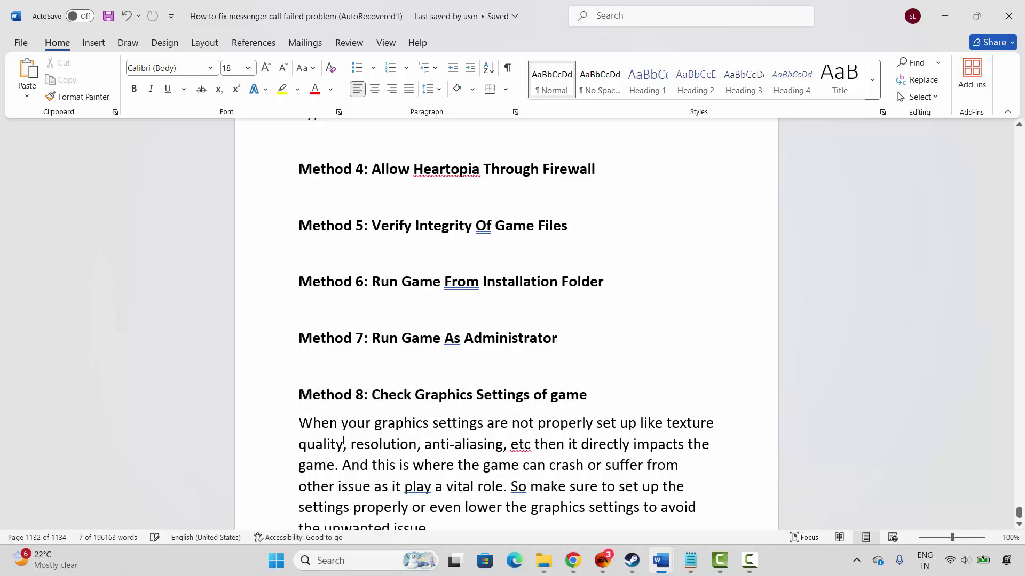
pyautogui.scroll(-5, 341, 438)
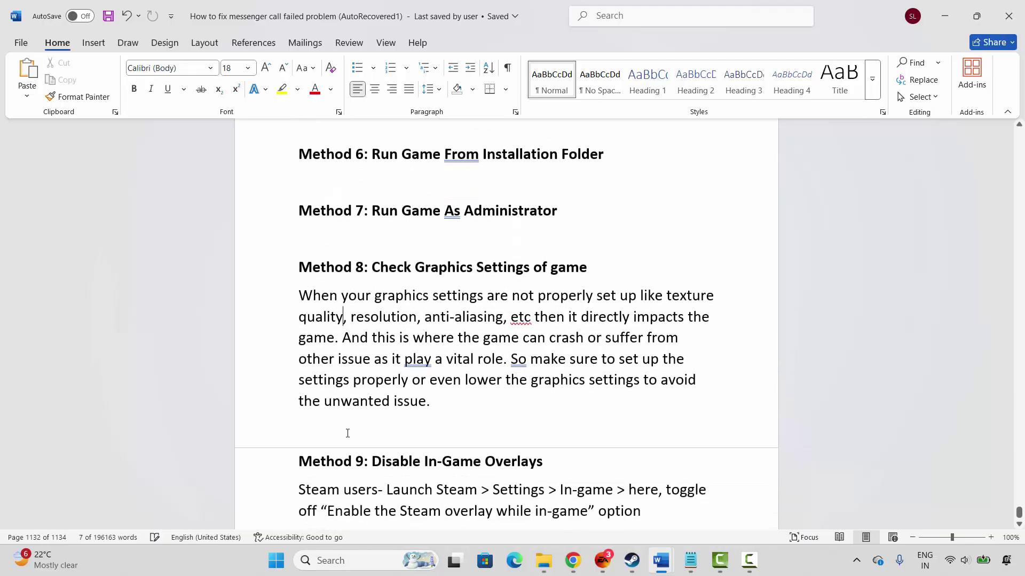
pyautogui.click(428, 447)
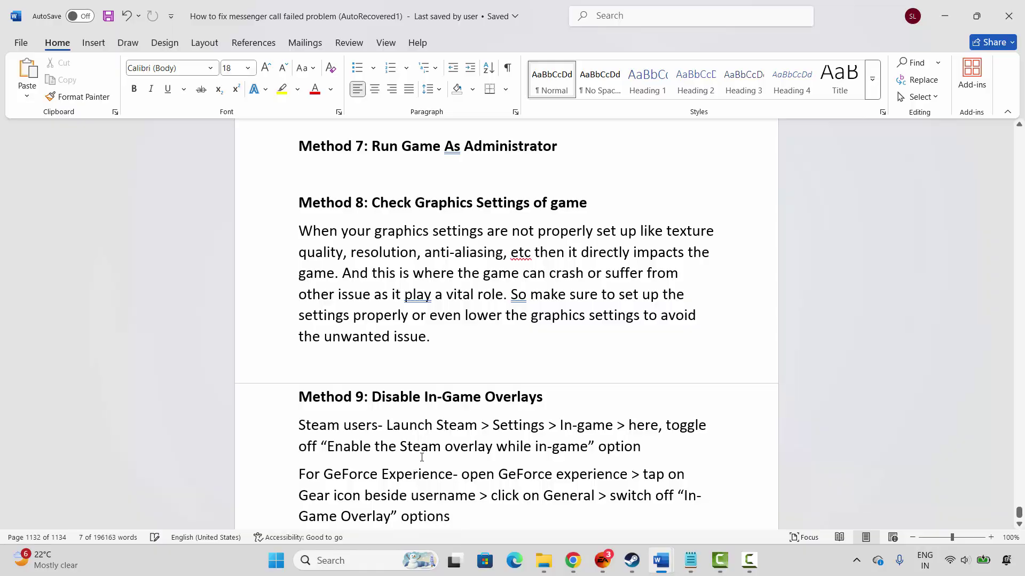
pyautogui.scroll(-1, 422, 457)
# Check the Steam Overlay option in Steam's In Game settings, close the settings, and return to the Word document.
pyautogui.click(632, 561)
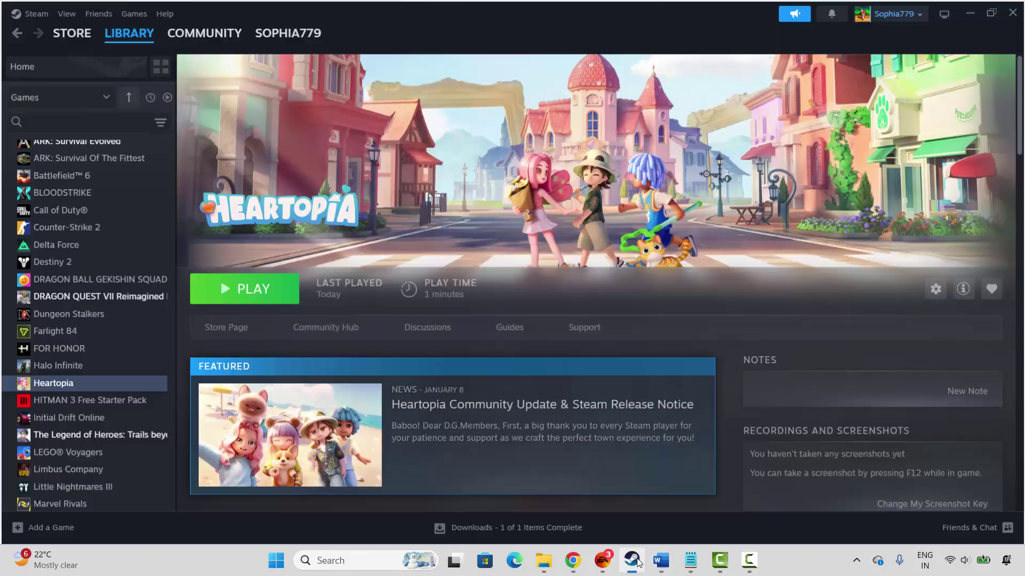
pyautogui.click(31, 13)
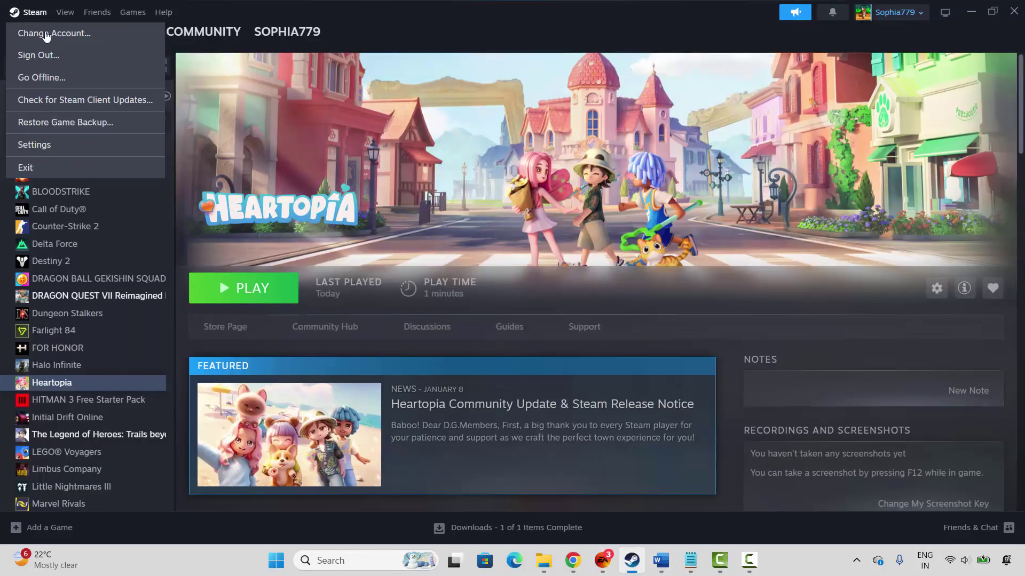
pyautogui.click(47, 143)
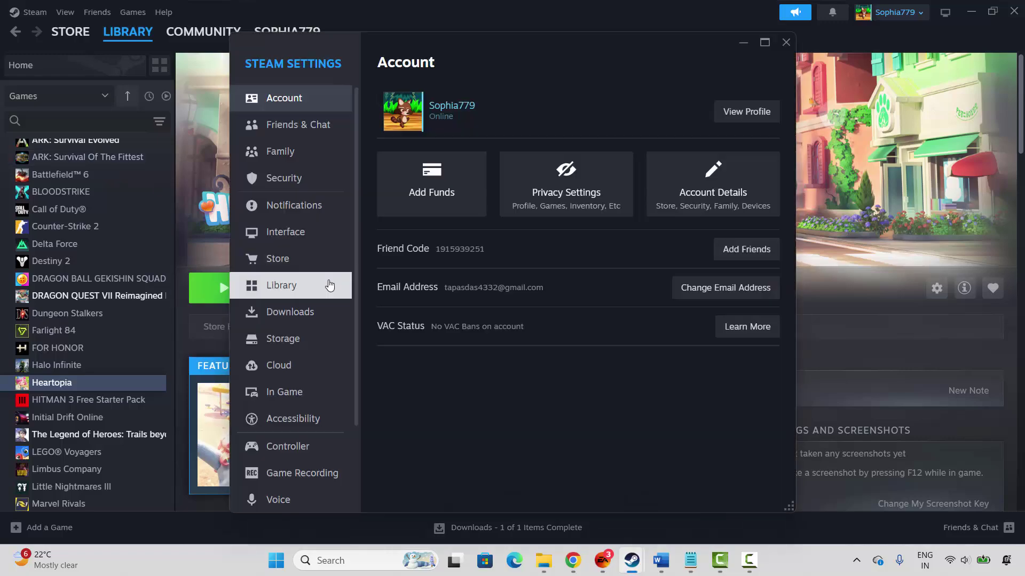
pyautogui.click(293, 394)
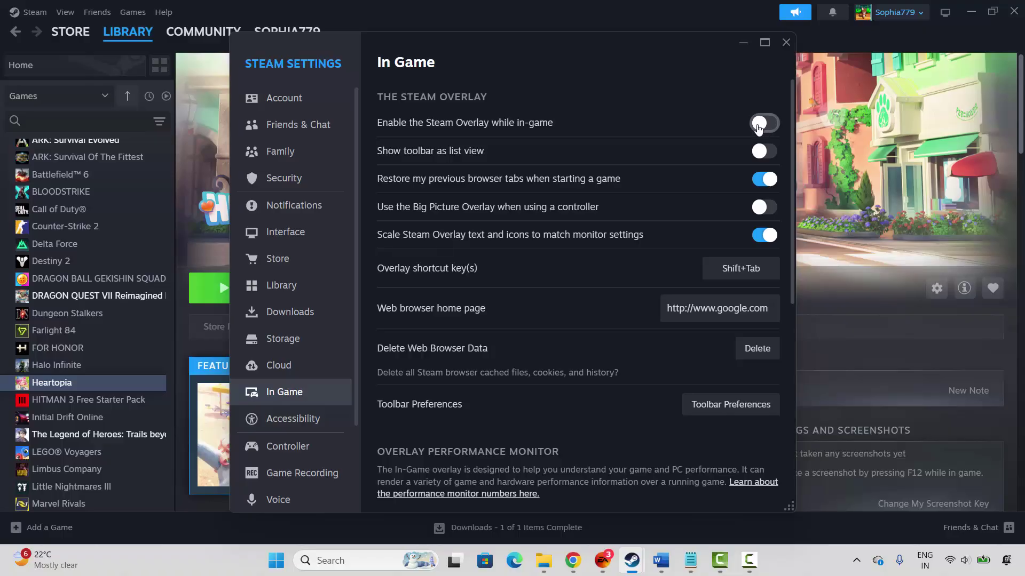
pyautogui.click(785, 43)
pyautogui.hotkey('alt', 'Tab')
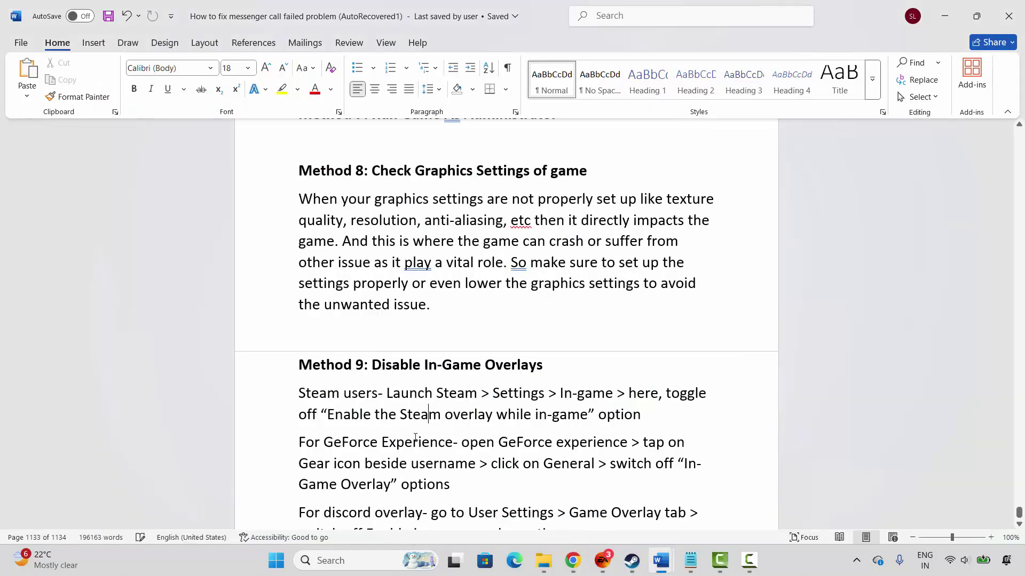
# Read through the Method 9 instructions for disabling the GeForce Experience and Discord overlays, highlighting key phrases.
pyautogui.scroll(-1, 310, 427)
pyautogui.moveTo(299, 411); pyautogui.dragTo(378, 411)
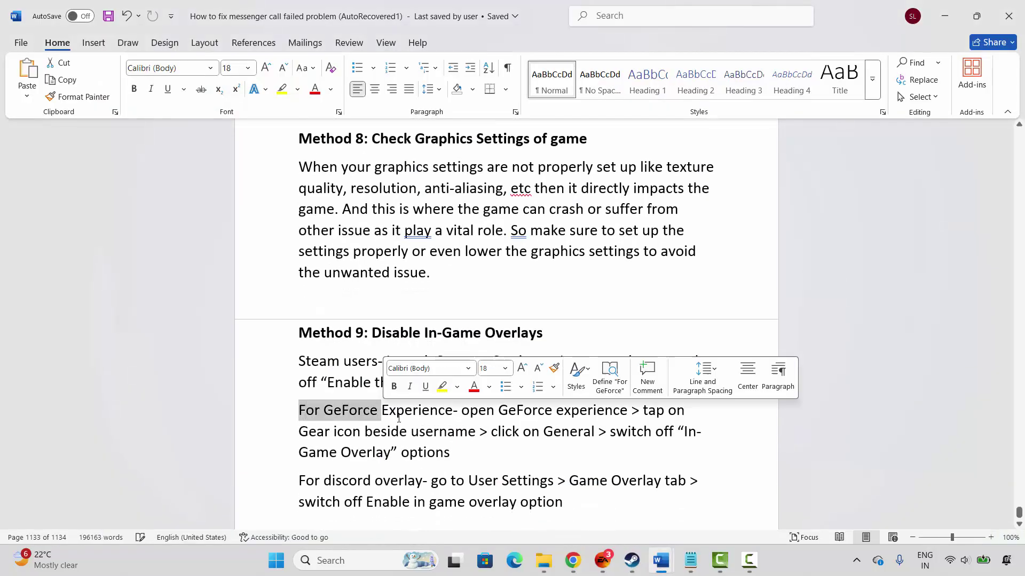
pyautogui.click(426, 431)
pyautogui.moveTo(320, 437); pyautogui.dragTo(408, 433)
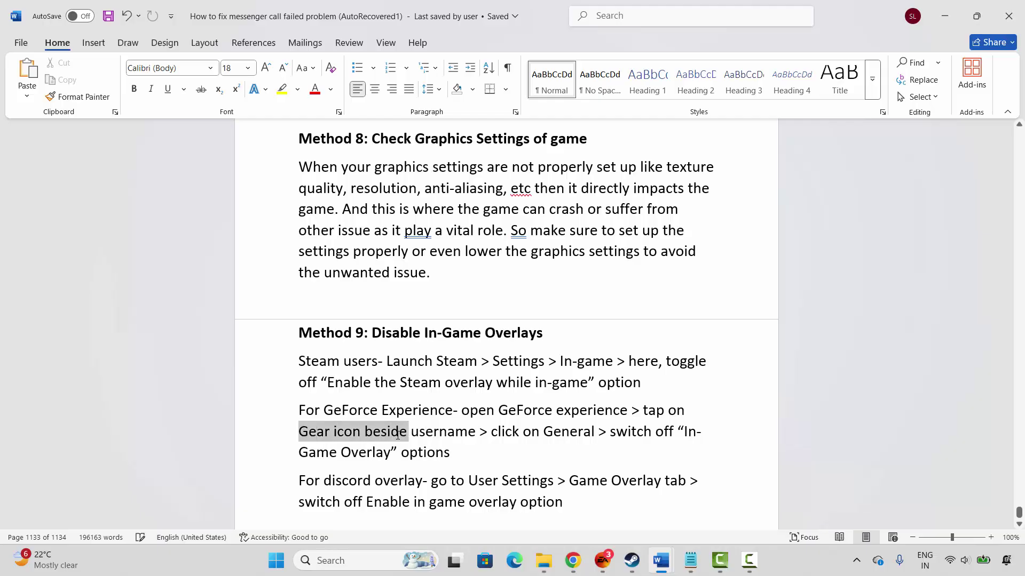
pyautogui.click(427, 453)
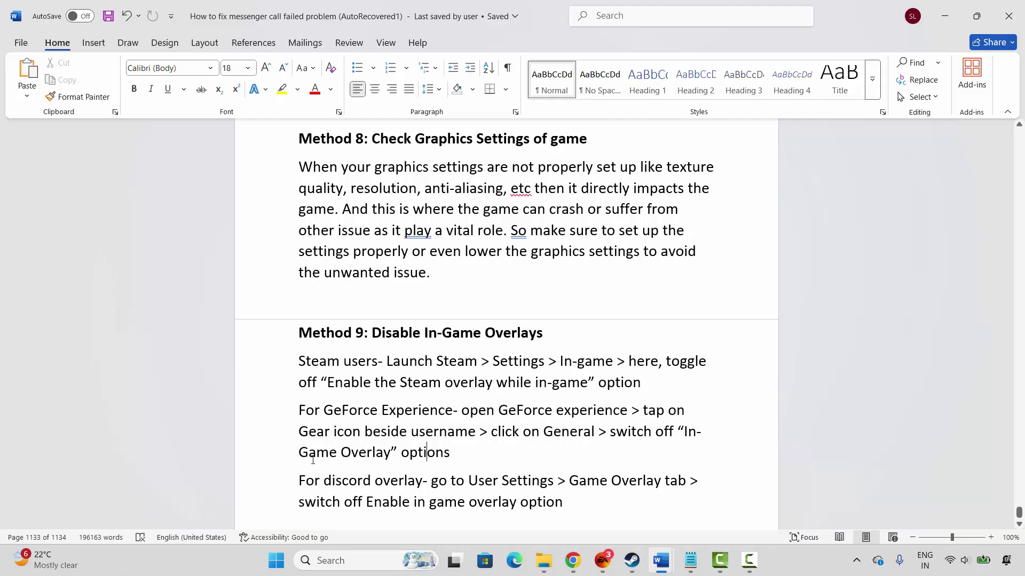
pyautogui.moveTo(313, 460); pyautogui.dragTo(391, 454)
pyautogui.scroll(-2, 315, 422)
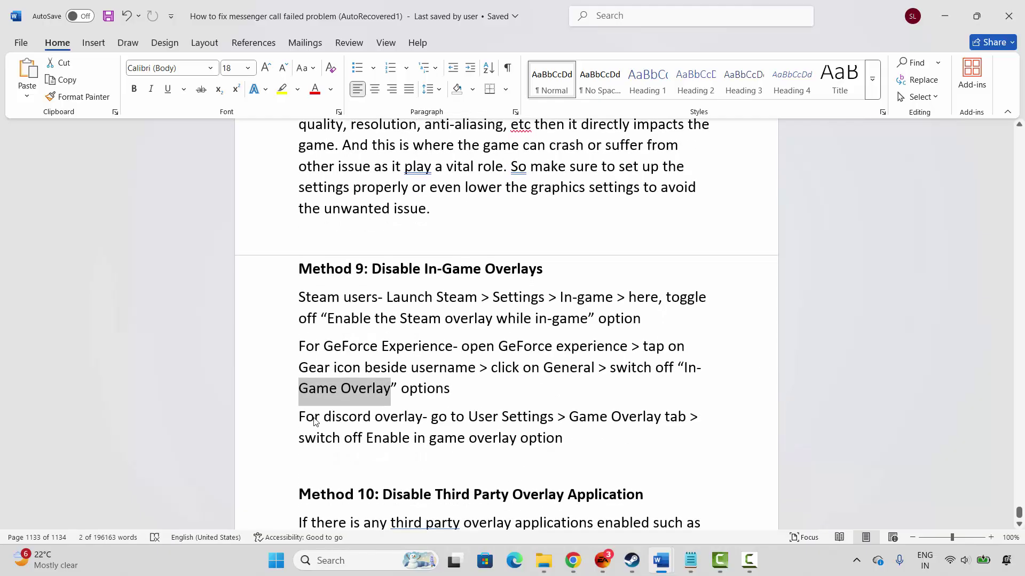
pyautogui.moveTo(299, 417); pyautogui.dragTo(422, 417)
pyautogui.click(405, 438)
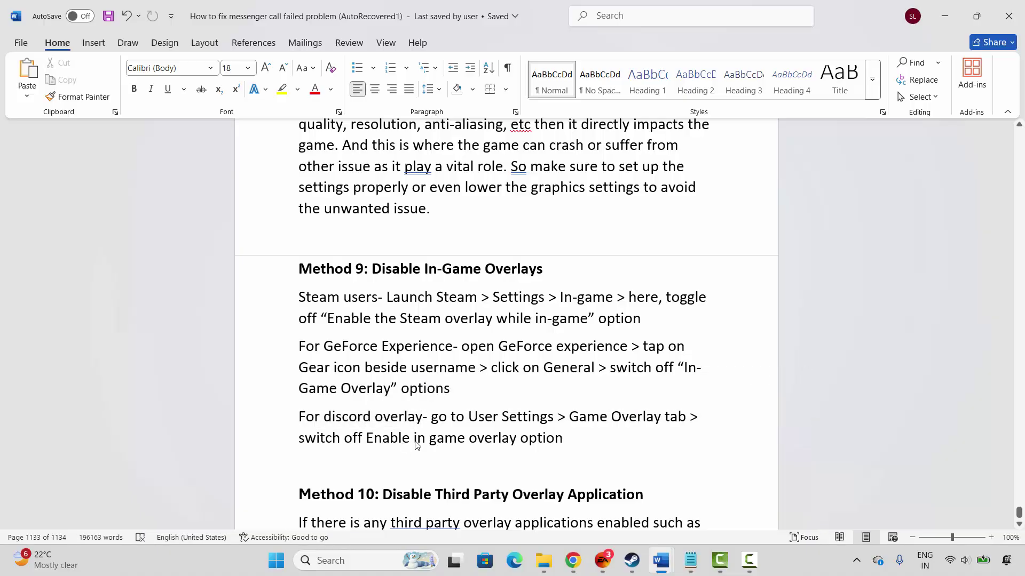
pyautogui.moveTo(336, 439); pyautogui.dragTo(412, 439)
pyautogui.click(353, 369)
# Read the Method 10 advice on disabling third-party overlay applications, highlighting the NVIDIA Shadowplay and MSI Afterburner text.
pyautogui.scroll(-3, 358, 365)
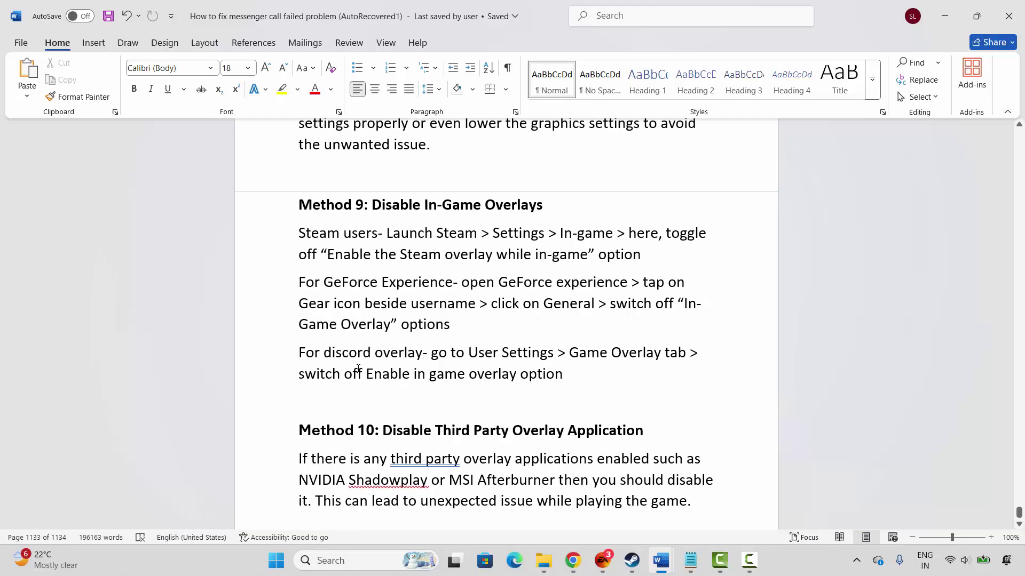
pyautogui.click(263, 406)
pyautogui.click(434, 427)
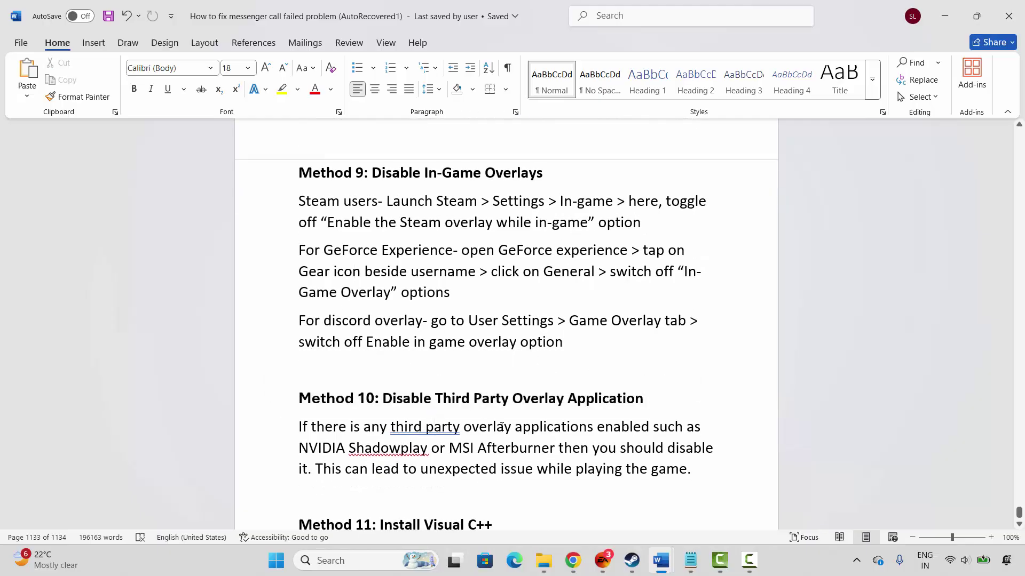
pyautogui.moveTo(321, 432); pyautogui.dragTo(514, 430)
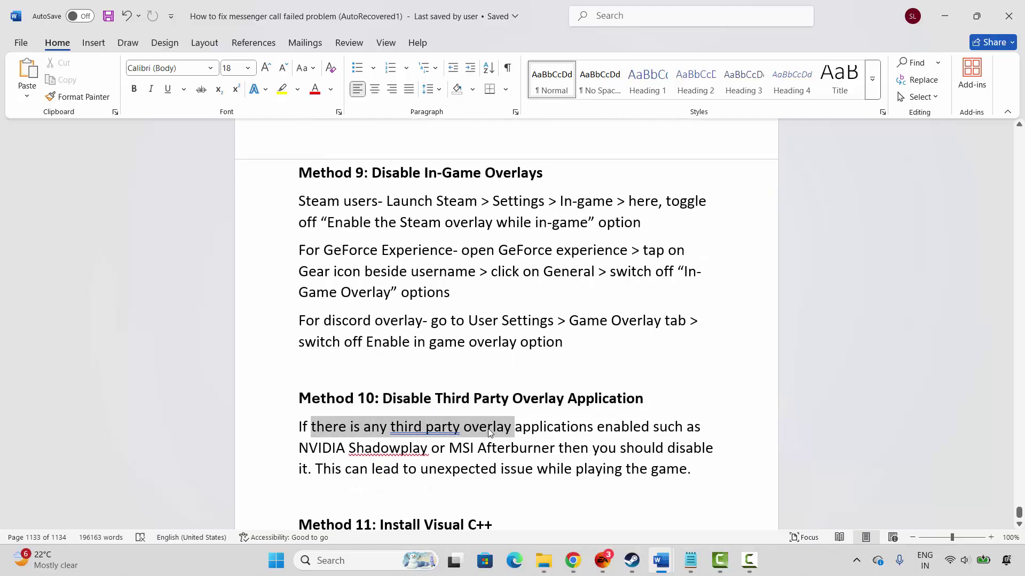
pyautogui.moveTo(331, 450); pyautogui.dragTo(552, 448)
pyautogui.click(388, 427)
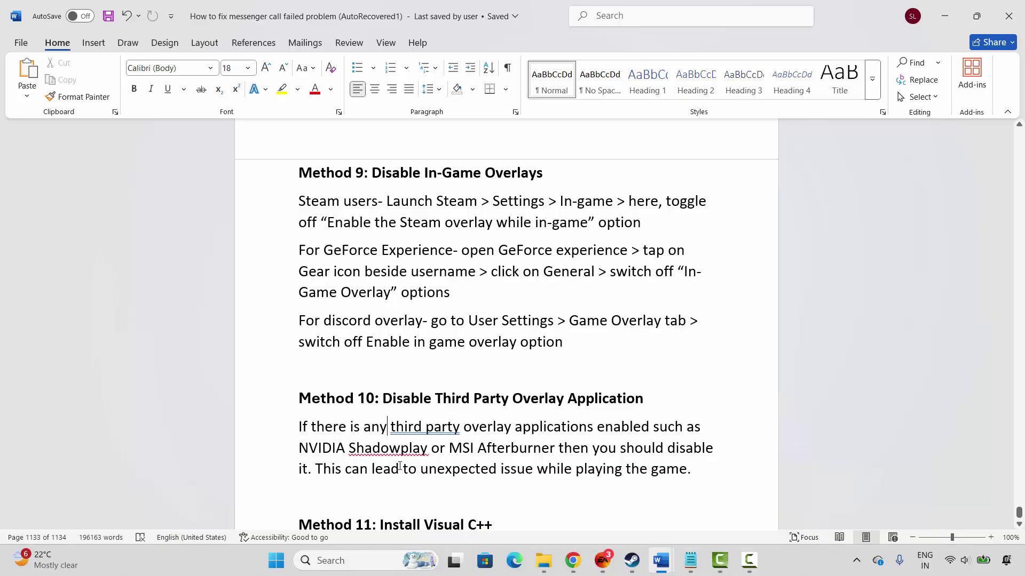
# Read the Method 11 instructions for installing Visual C++, selecting the Microsoft download link and the Visual C++ heading text.
pyautogui.scroll(-5, 414, 409)
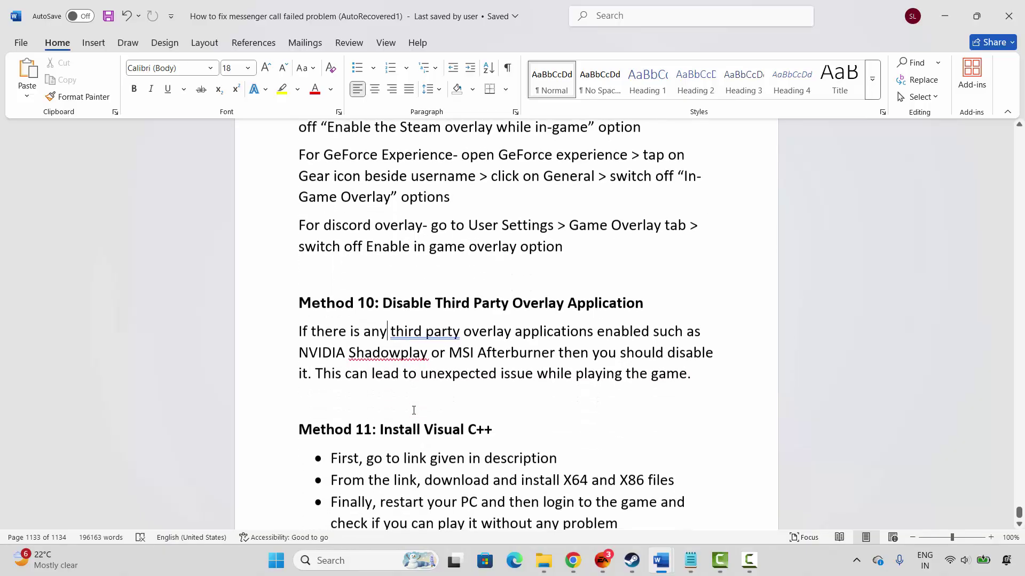
pyautogui.click(404, 394)
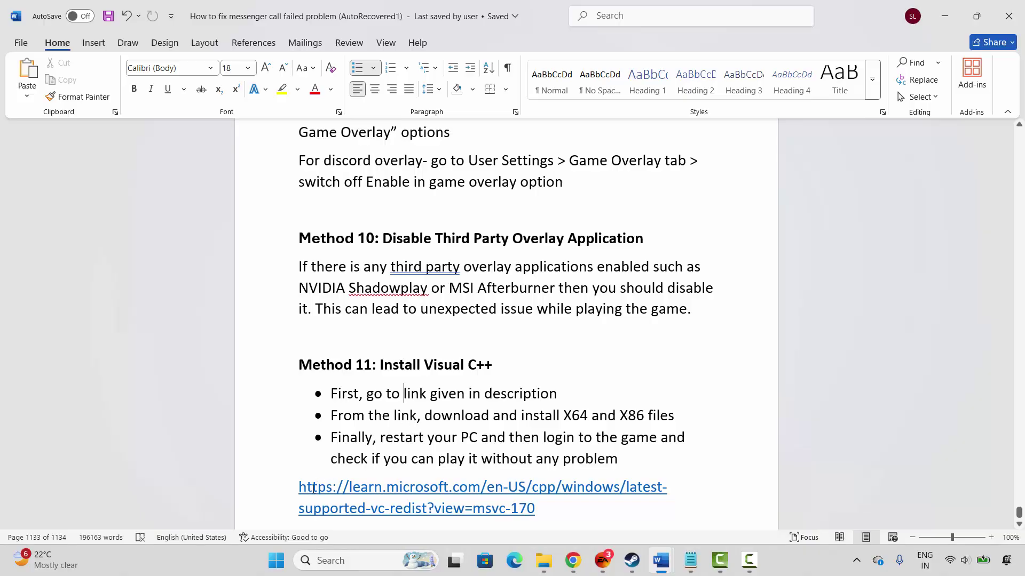
pyautogui.moveTo(296, 487); pyautogui.dragTo(542, 510)
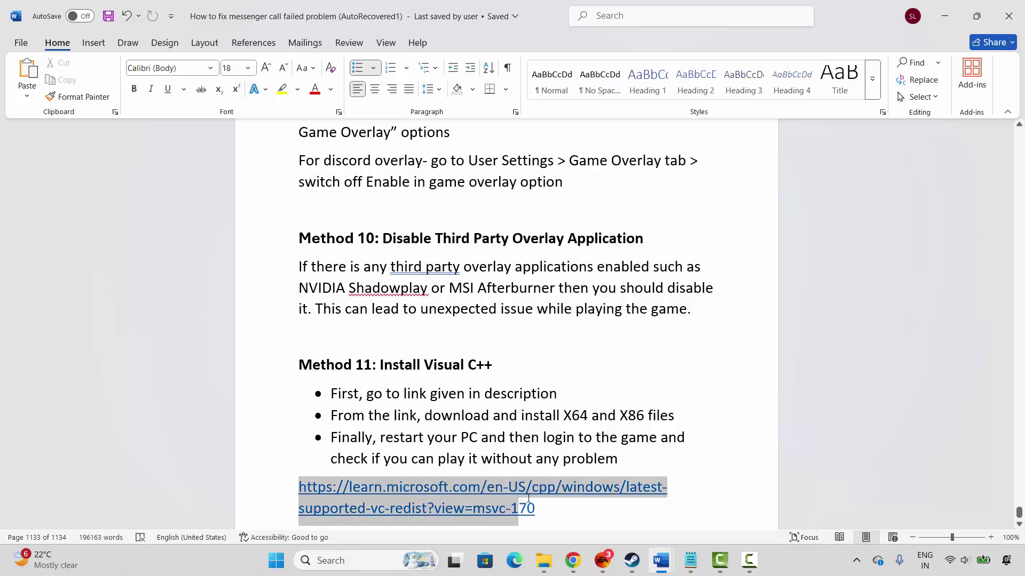
pyautogui.rightClick(463, 503)
pyautogui.click(493, 232)
pyautogui.click(572, 414)
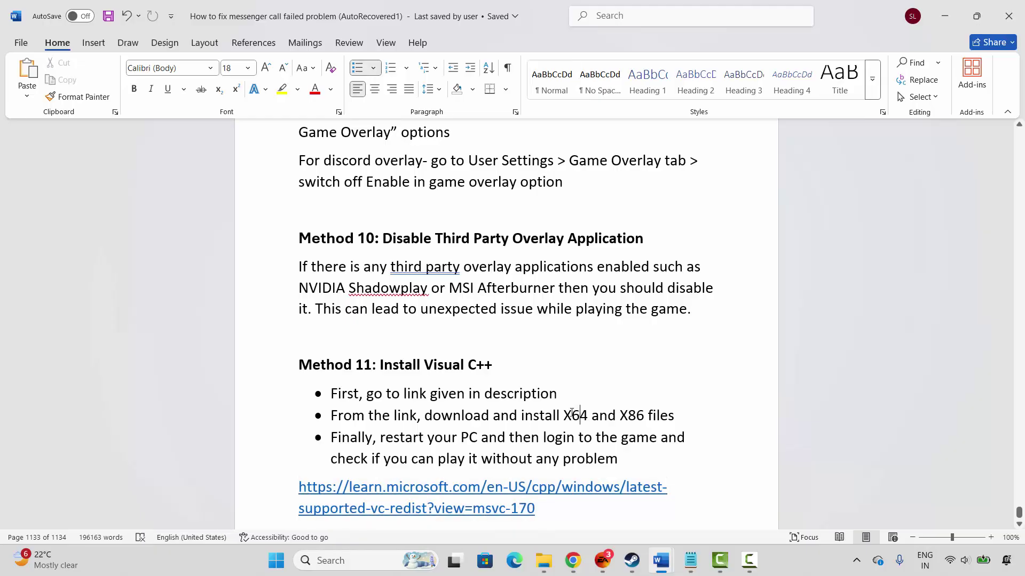
pyautogui.moveTo(427, 368); pyautogui.dragTo(491, 368)
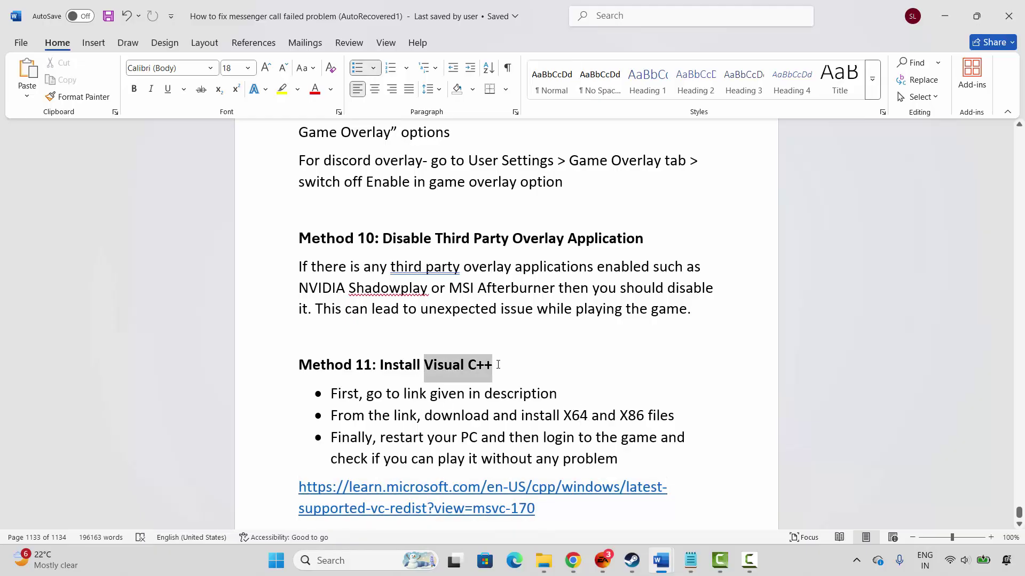
# Switch to Chrome and download the X64 installer from Microsoft's latest supported Visual C++ Redistributable page.
pyautogui.click(572, 560)
pyautogui.scroll(5, 291, 354)
pyautogui.scroll(10, 292, 353)
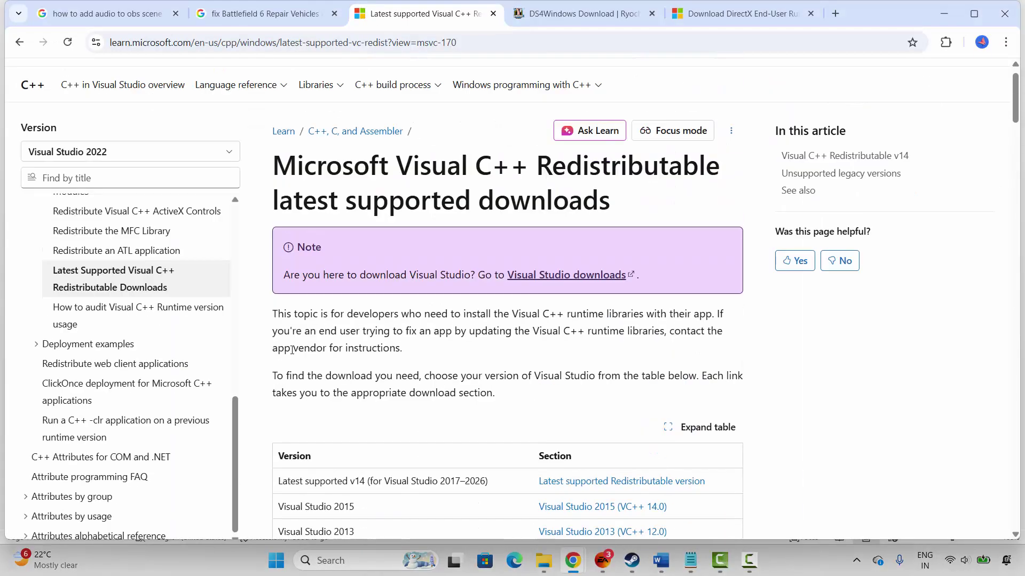
pyautogui.scroll(-15, 288, 341)
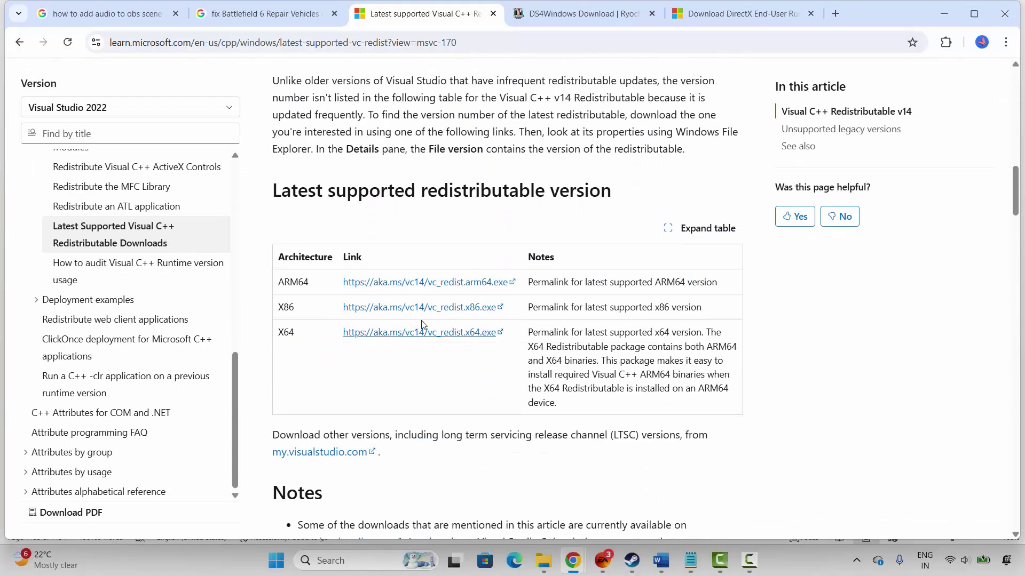
pyautogui.click(424, 332)
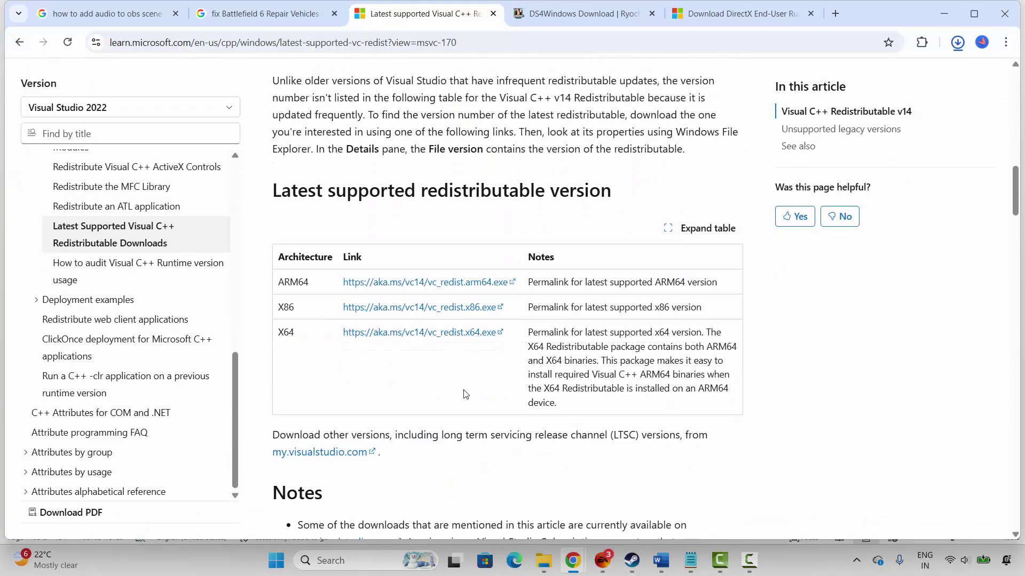
# Run the downloaded Visual C++ v14 Redistributable installer, close its setup window, and return to the messenger call Word document.
pyautogui.click(831, 83)
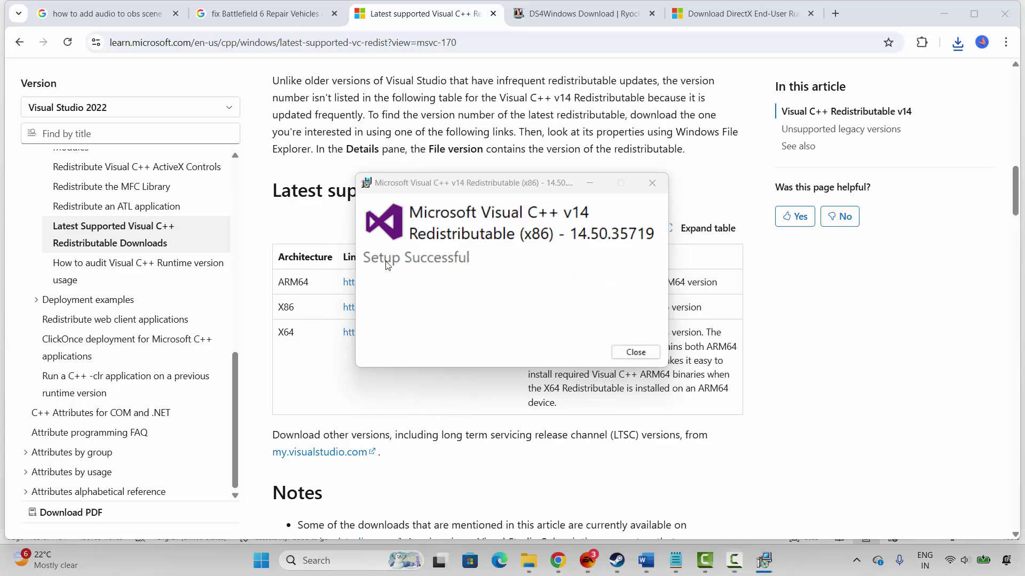
pyautogui.click(635, 353)
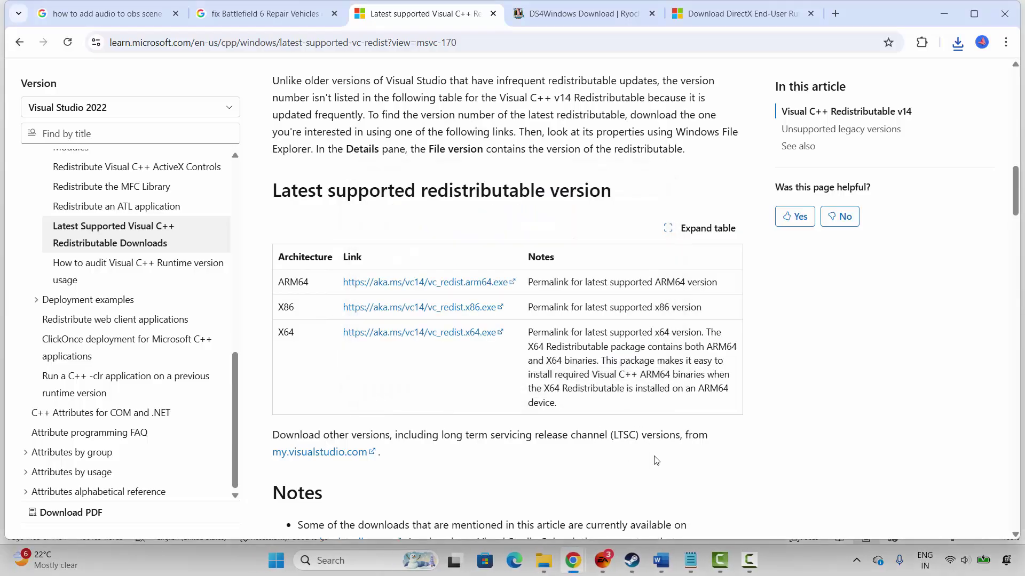
pyautogui.moveTo(661, 560)
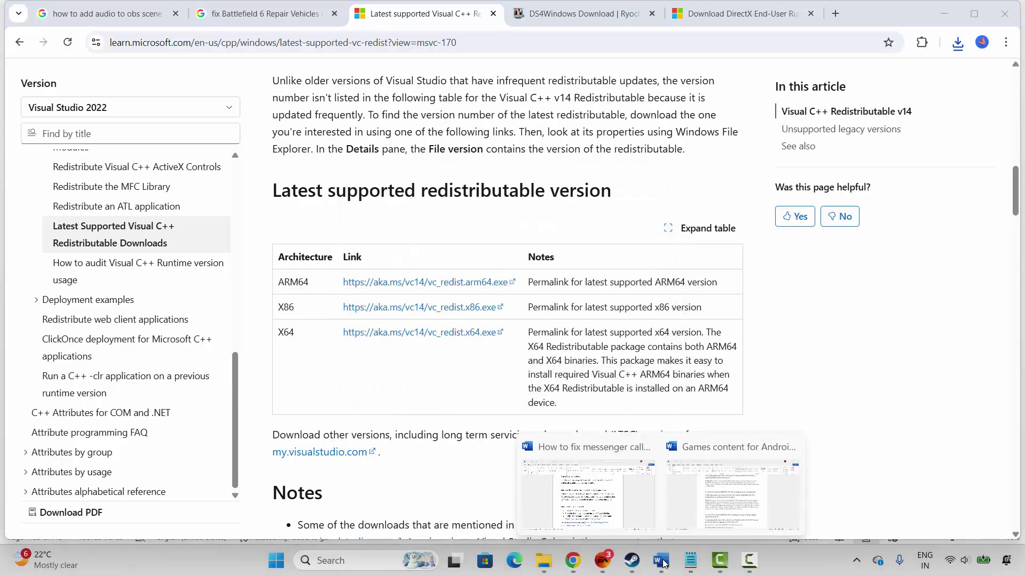
pyautogui.click(592, 528)
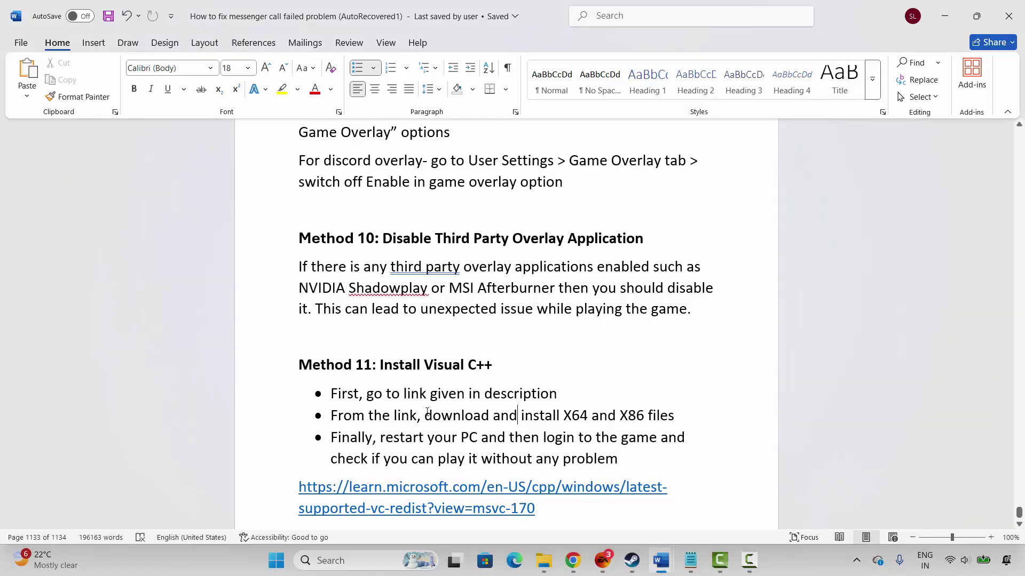
# Continue to Method 12, check for updates in Windows Update, and close the Settings window.
pyautogui.scroll(-2, 427, 412)
pyautogui.click(391, 470)
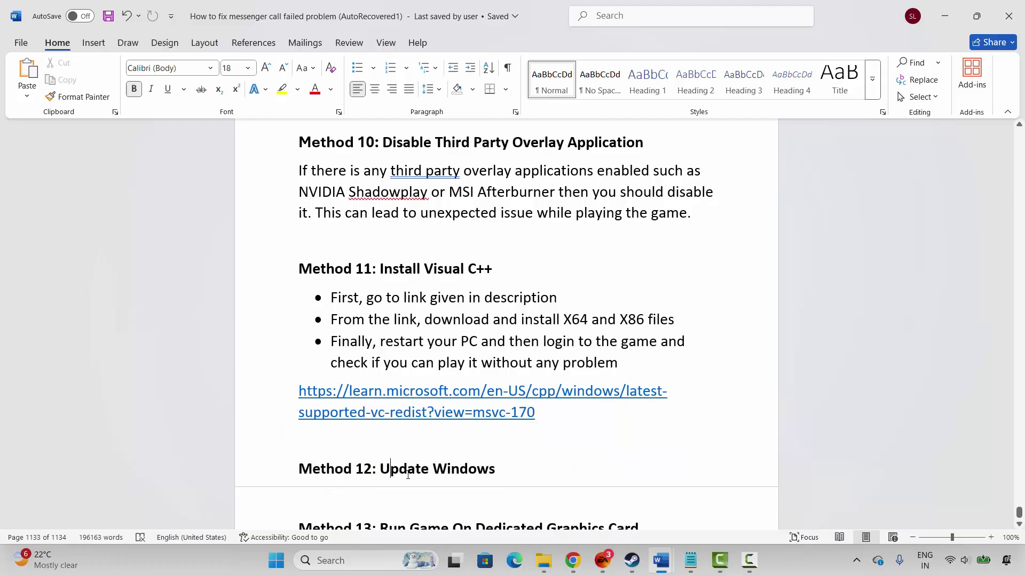
pyautogui.click(347, 563)
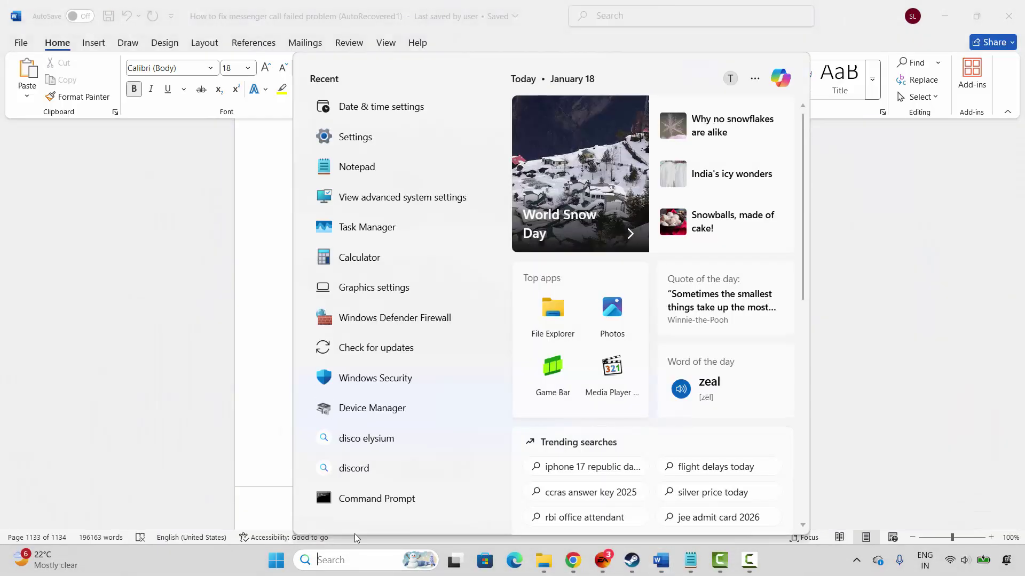
pyautogui.click(381, 350)
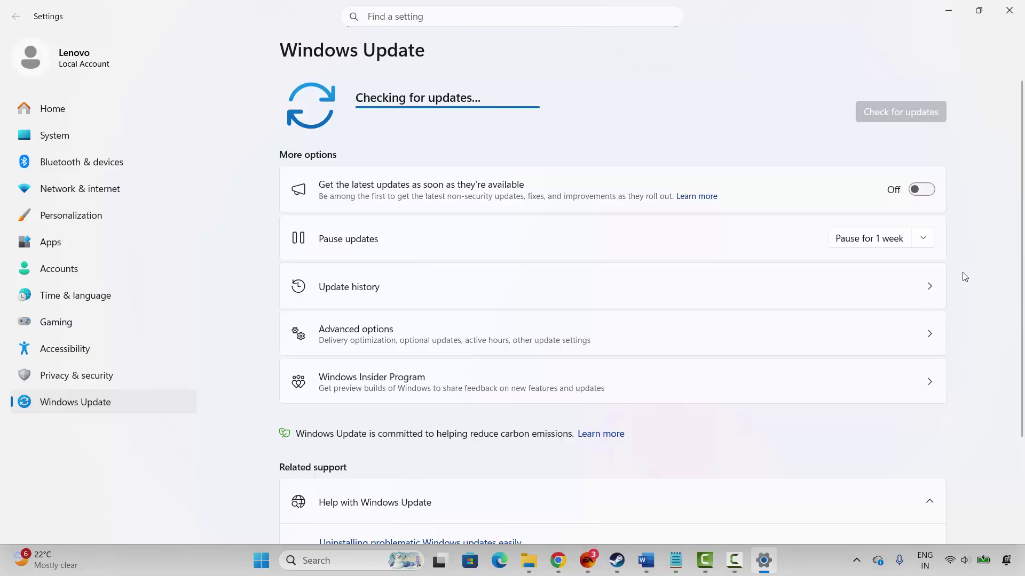
pyautogui.click(1008, 10)
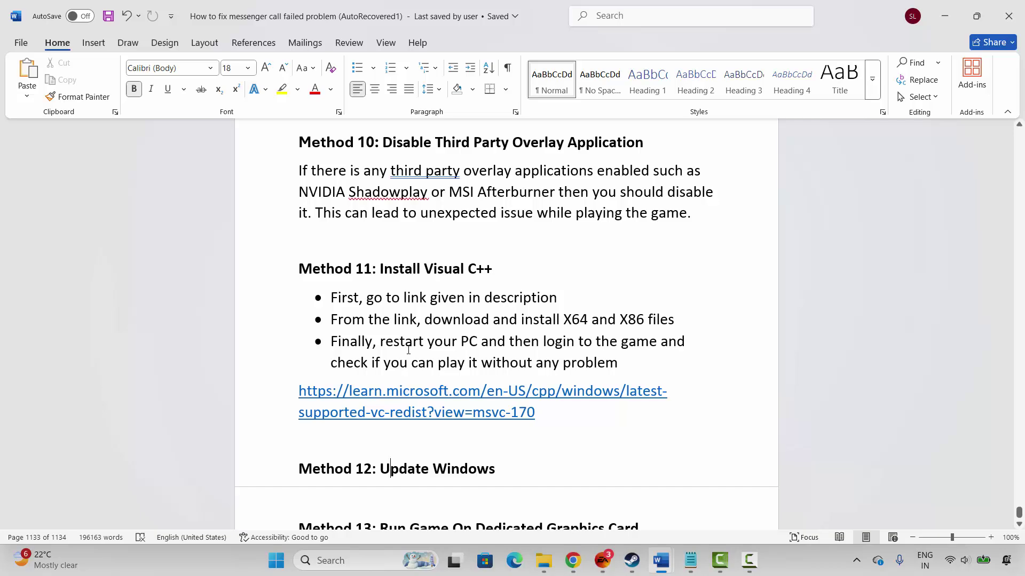
# Continue to the Method 13 heading about running the game on a dedicated graphics card and open Windows Graphics settings.
pyautogui.scroll(-1, 408, 349)
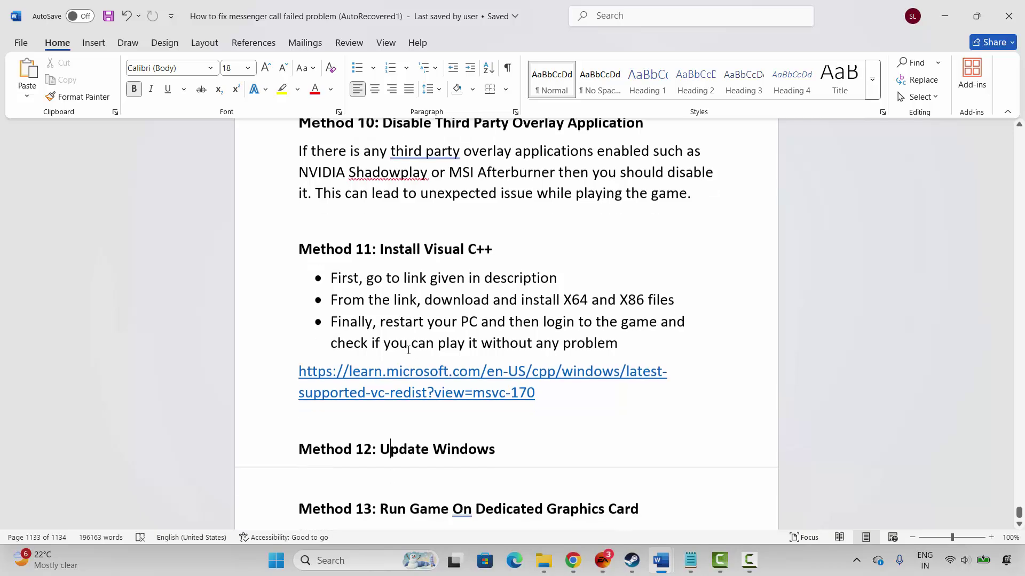
pyautogui.click(283, 512)
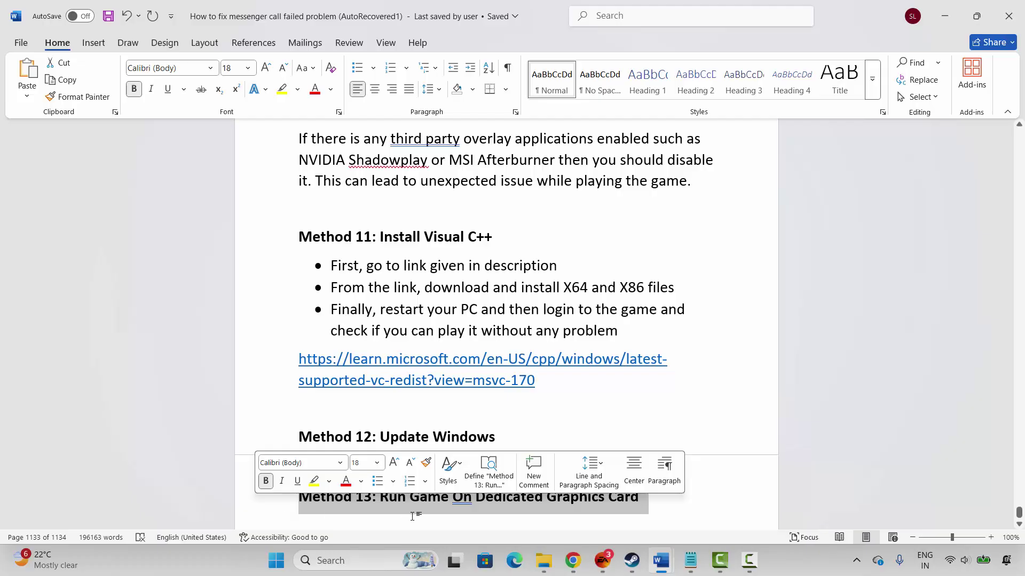
pyautogui.click(349, 568)
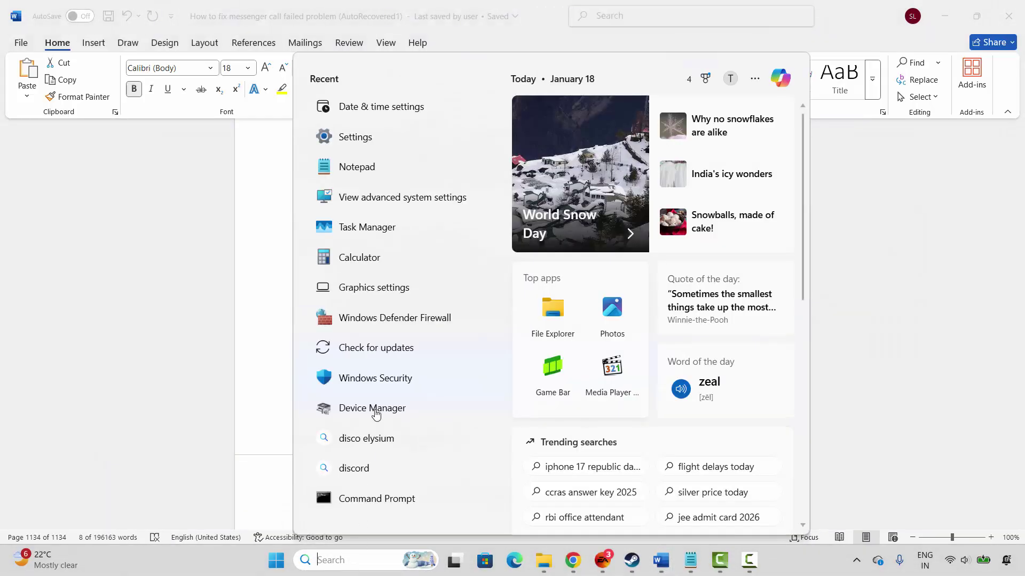
pyautogui.click(383, 291)
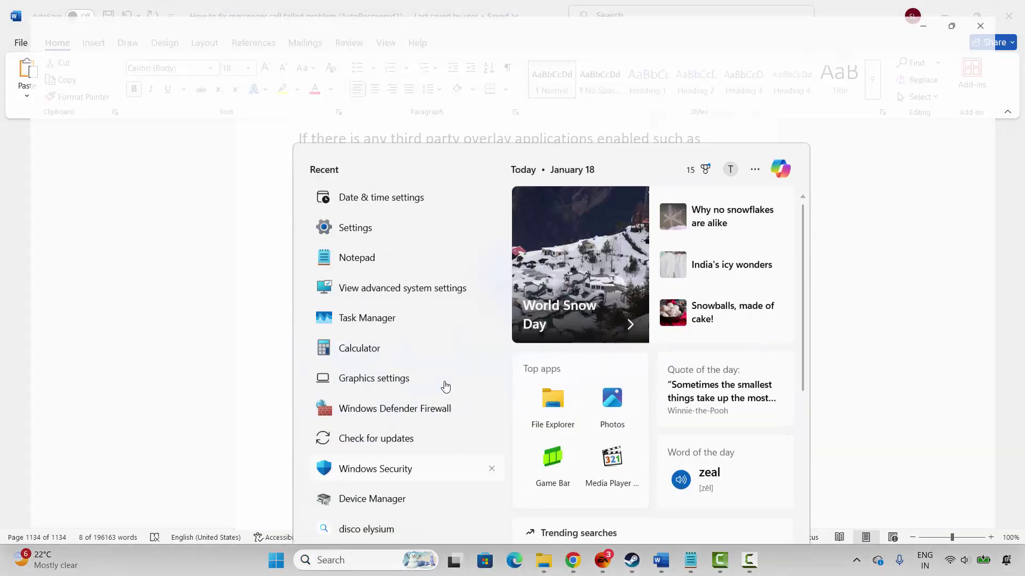